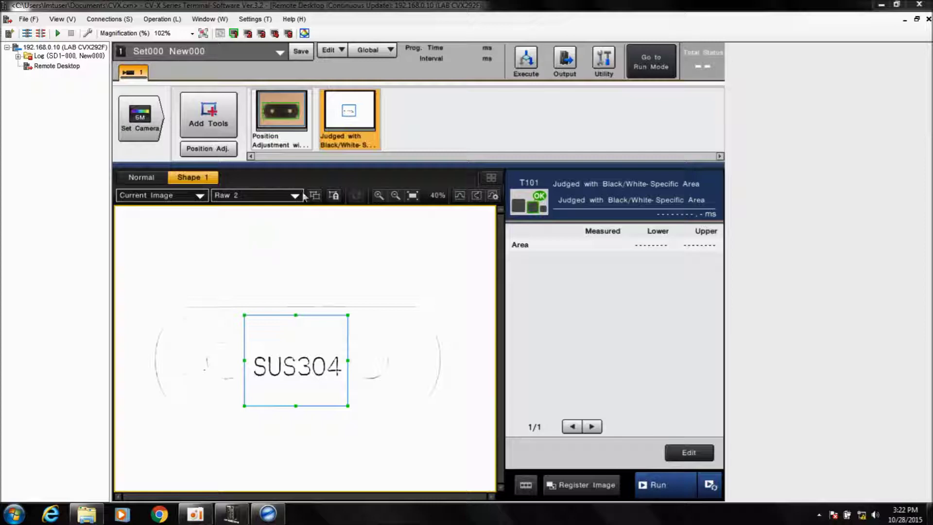
Step: Review the controller's IP address, subnet mask and default gateway in the network settings and accept them
click(373, 48)
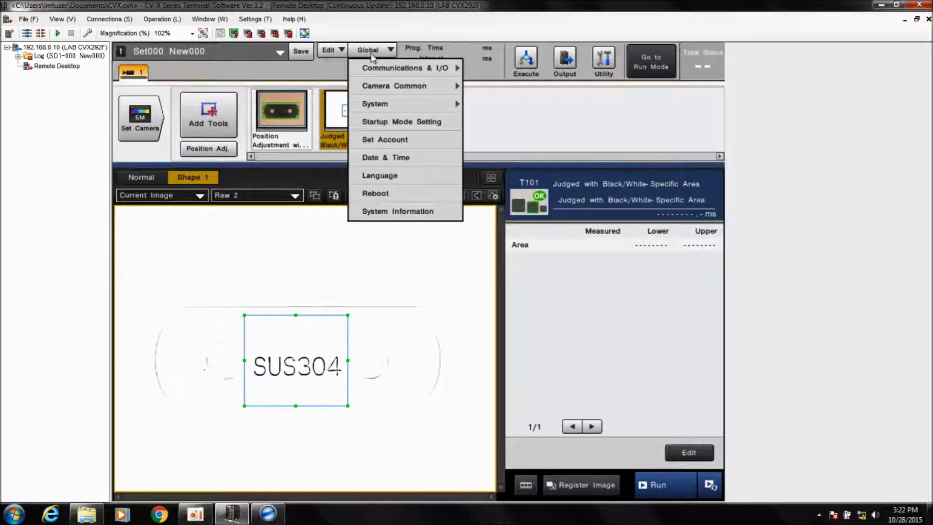
mouse_move(372, 63)
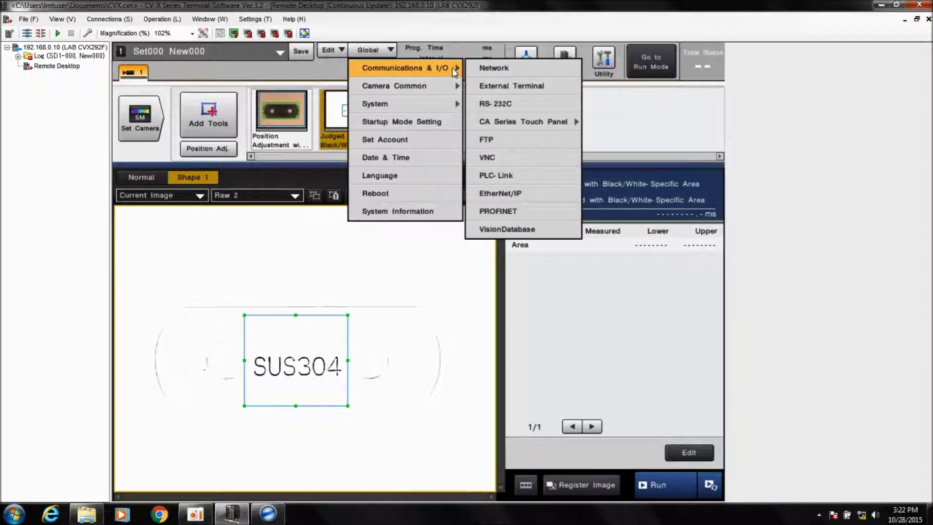
click(482, 67)
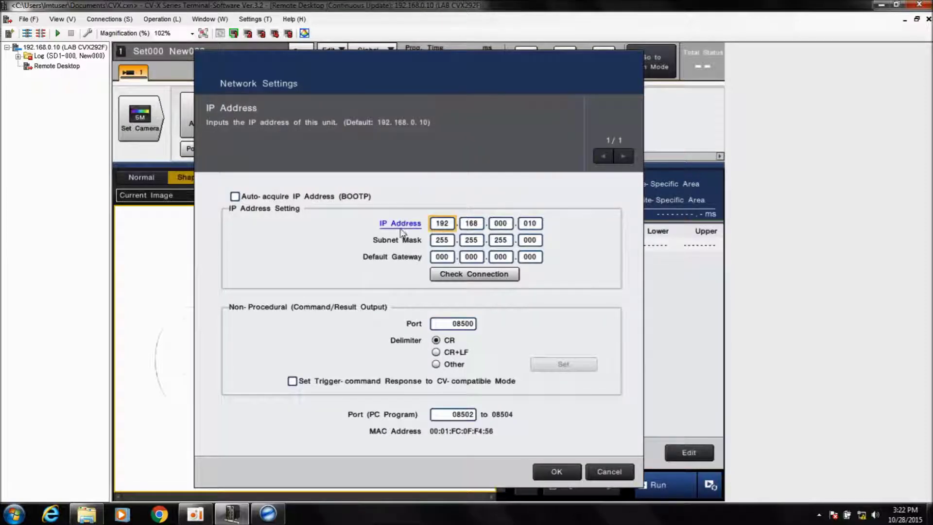
mouse_move(398, 242)
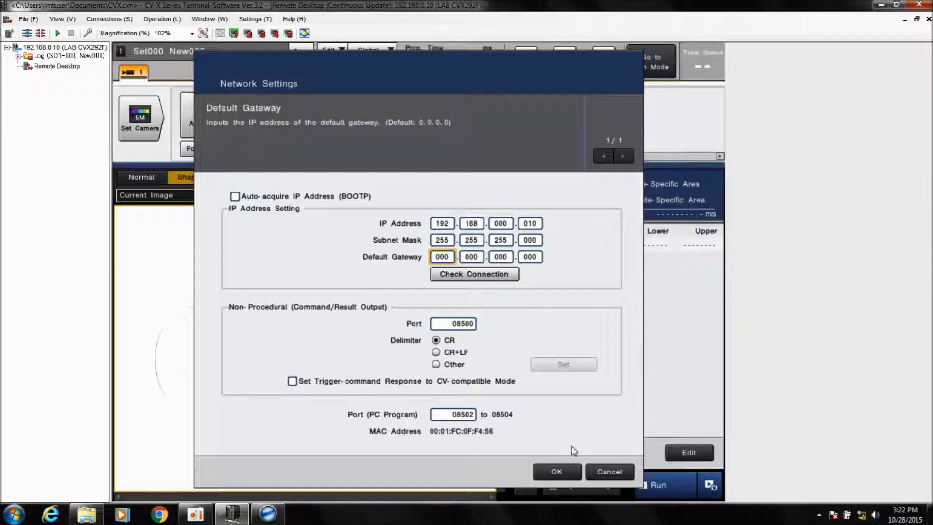
click(556, 472)
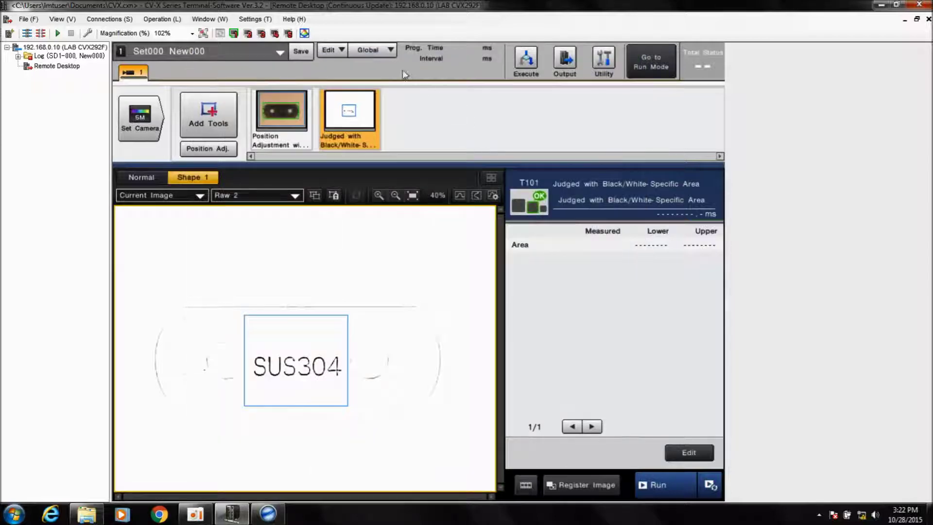
Step: Enable EtherNet/IP in the controller's global communication settings
click(377, 50)
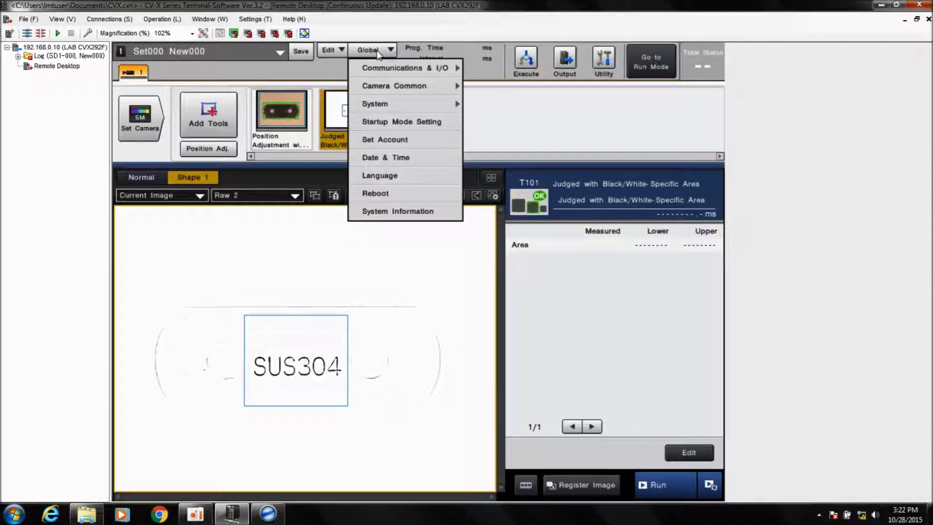
mouse_move(380, 71)
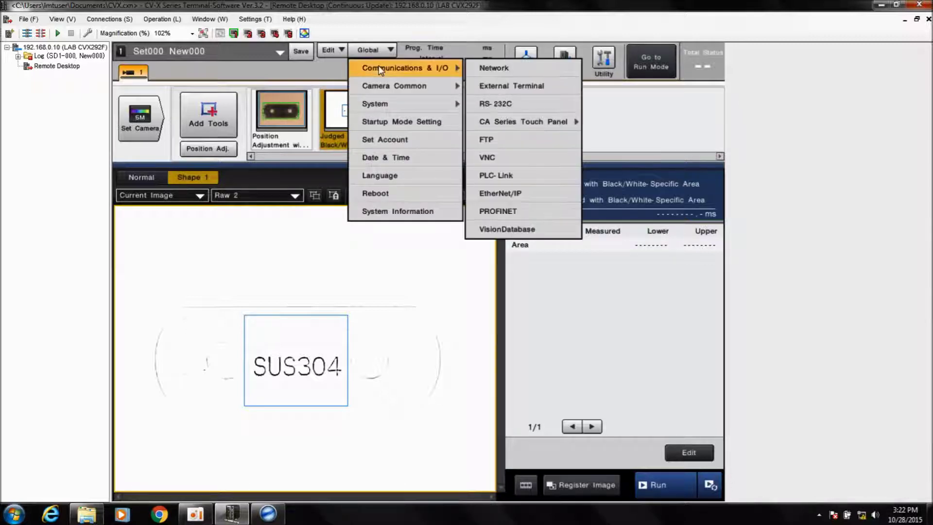
click(499, 193)
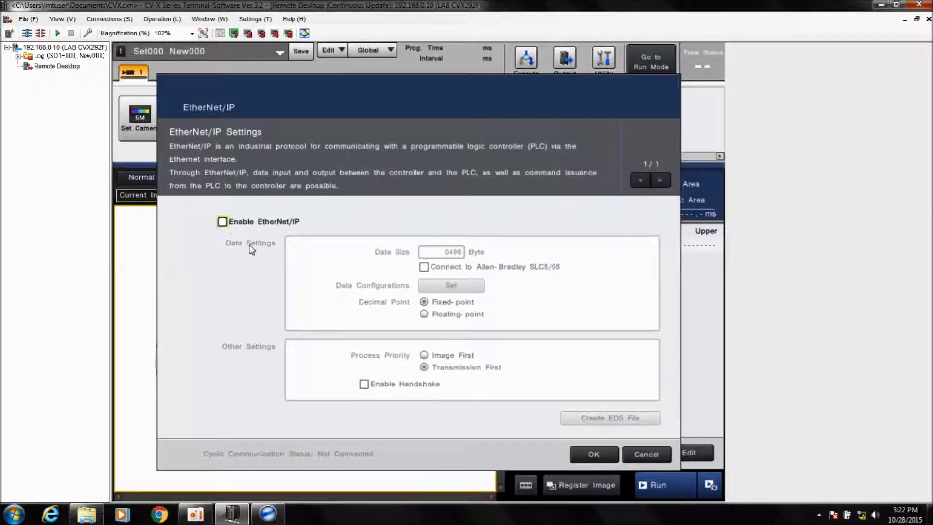
click(240, 223)
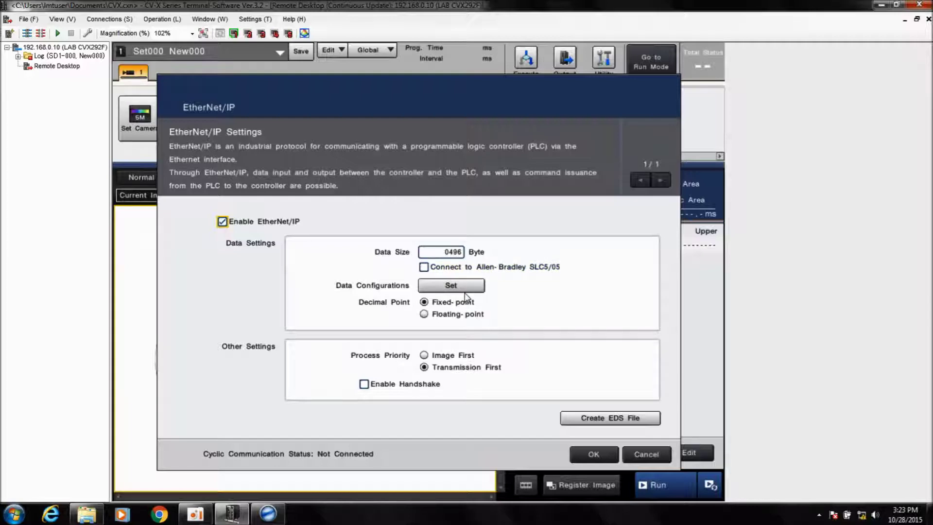
Step: Examine the bit and byte allocations in the EtherNet/IP receive-data and send-data lists, and accept the data configurations
click(447, 287)
click(613, 276)
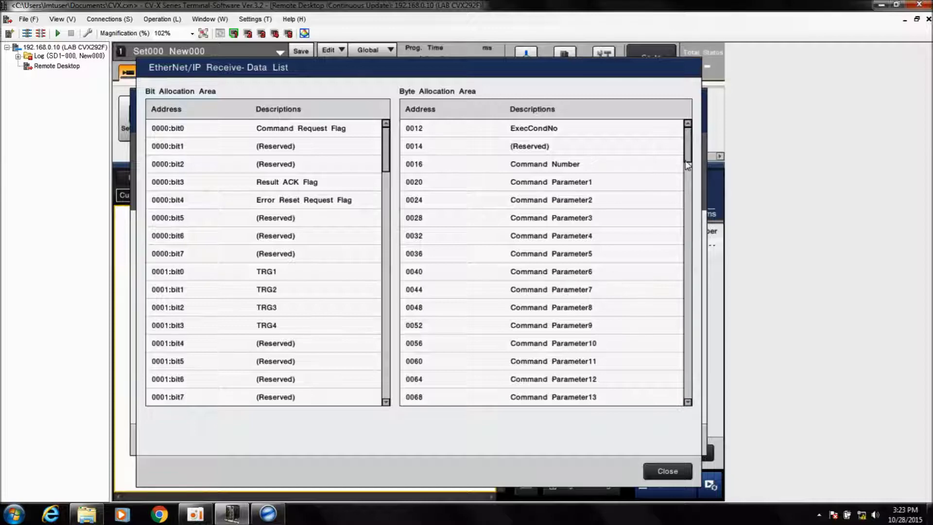
drag(687, 165, 687, 133)
click(653, 472)
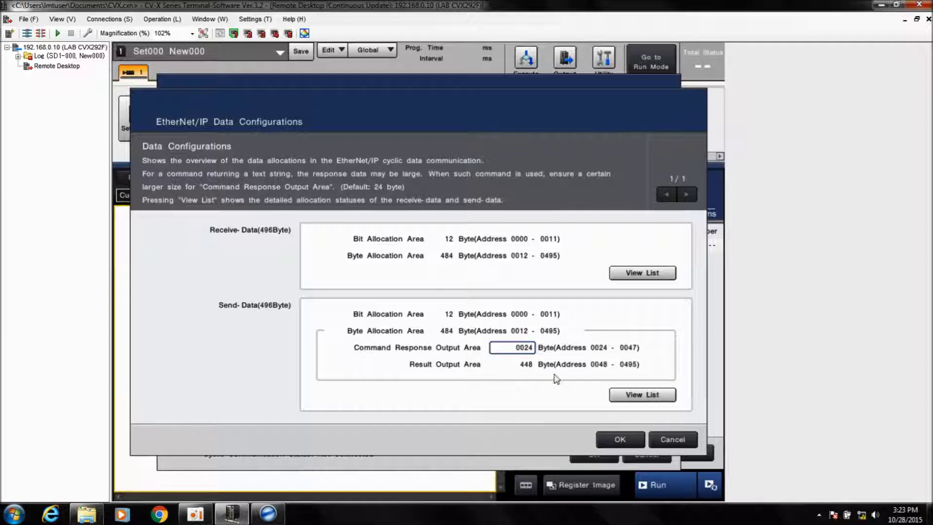
click(637, 395)
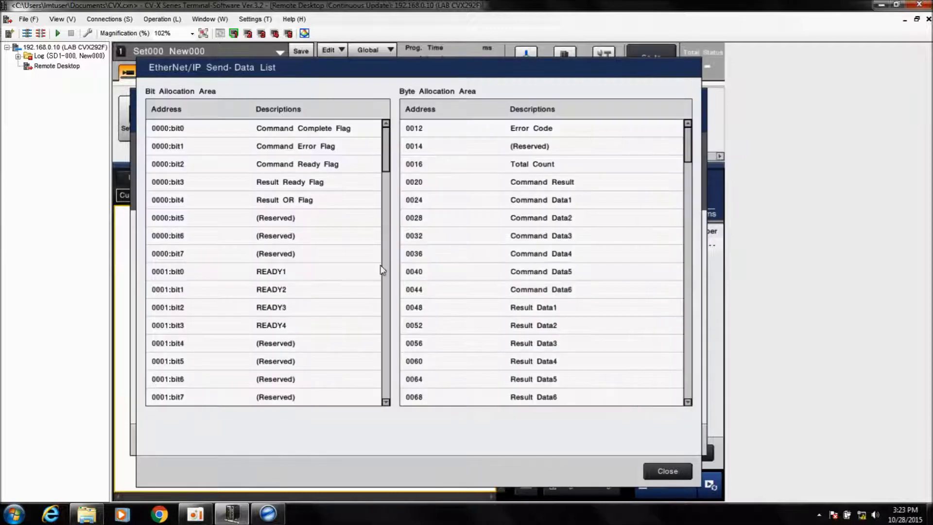
drag(383, 150, 379, 318)
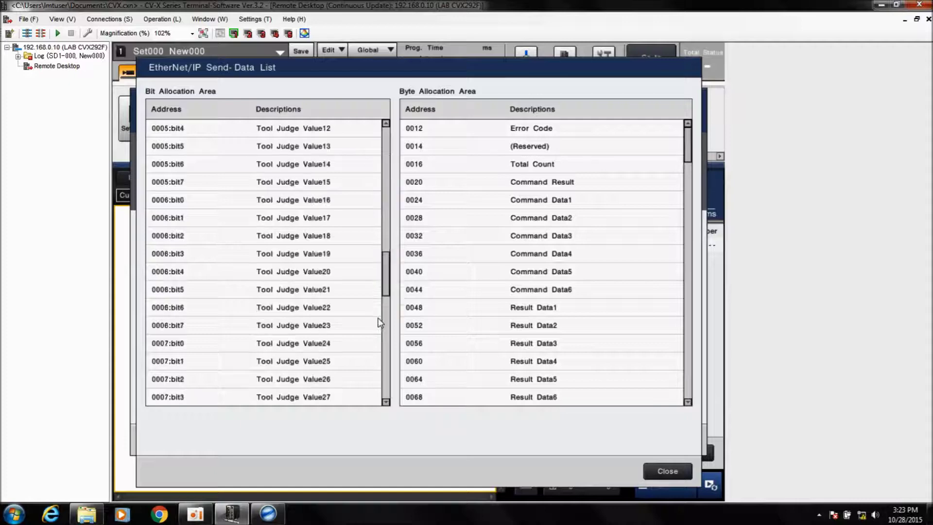
drag(389, 226, 385, 214)
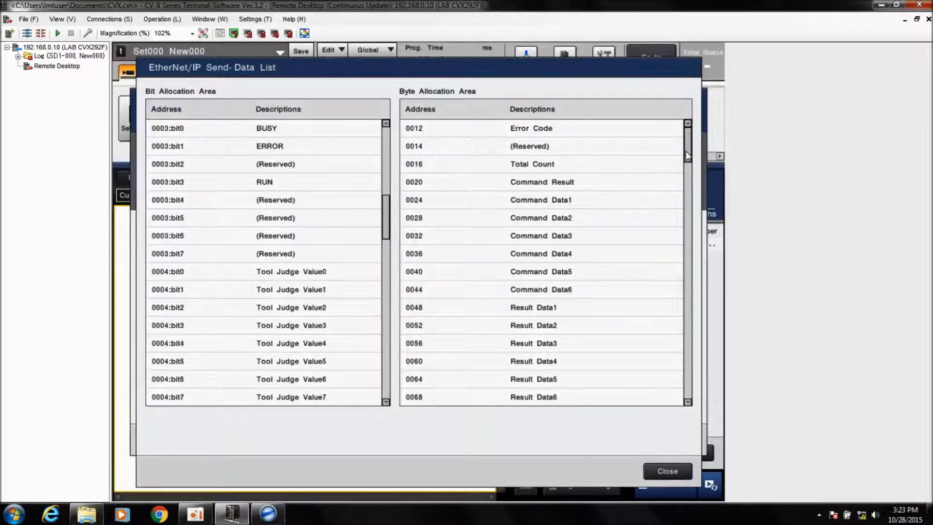
scroll(686, 213, down, 12)
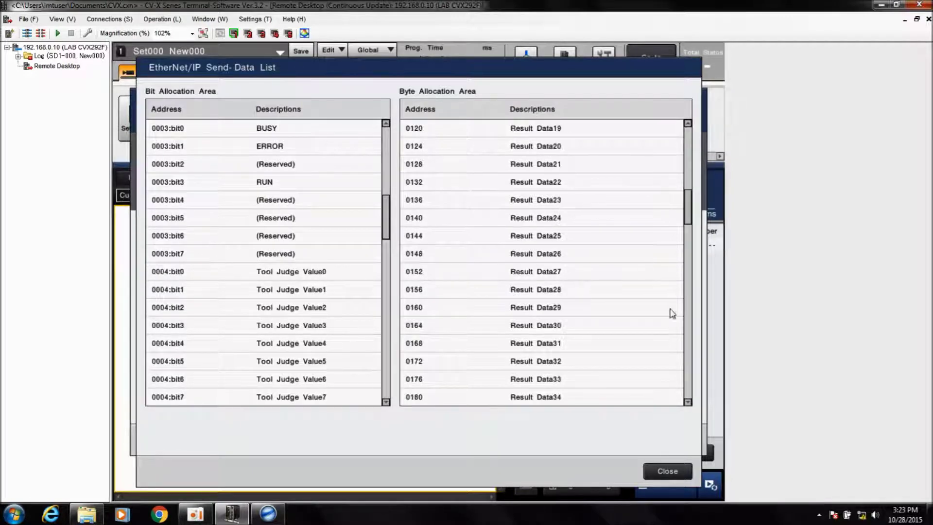
click(669, 472)
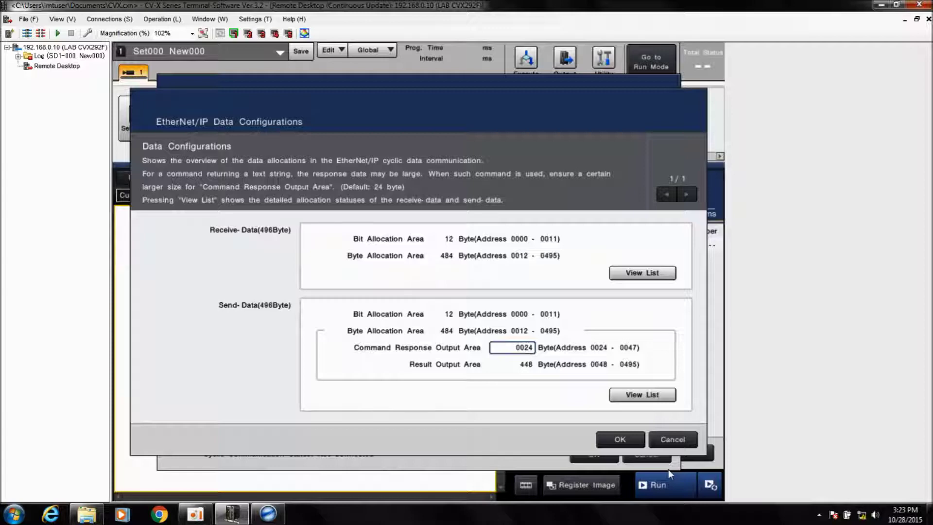
click(614, 440)
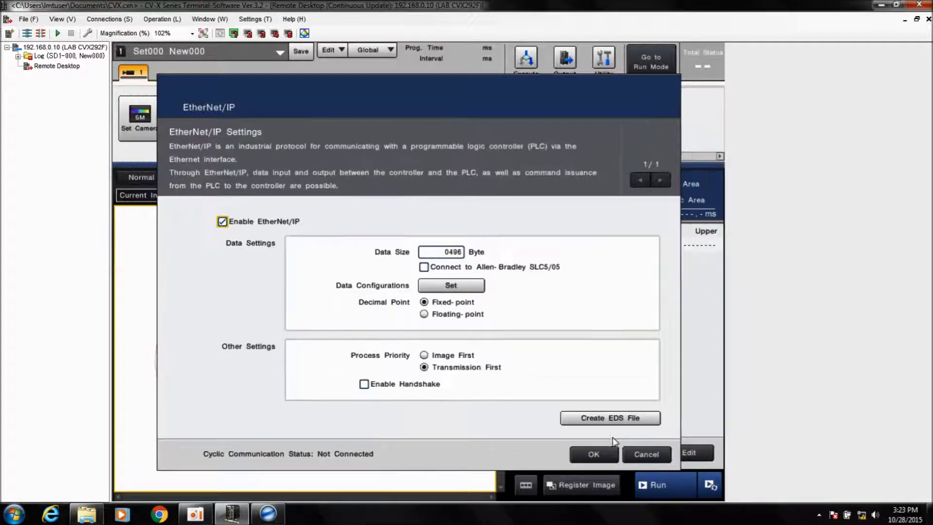
Step: Switch the EtherNet/IP process priority to Image First and return it to Transmission First
click(397, 359)
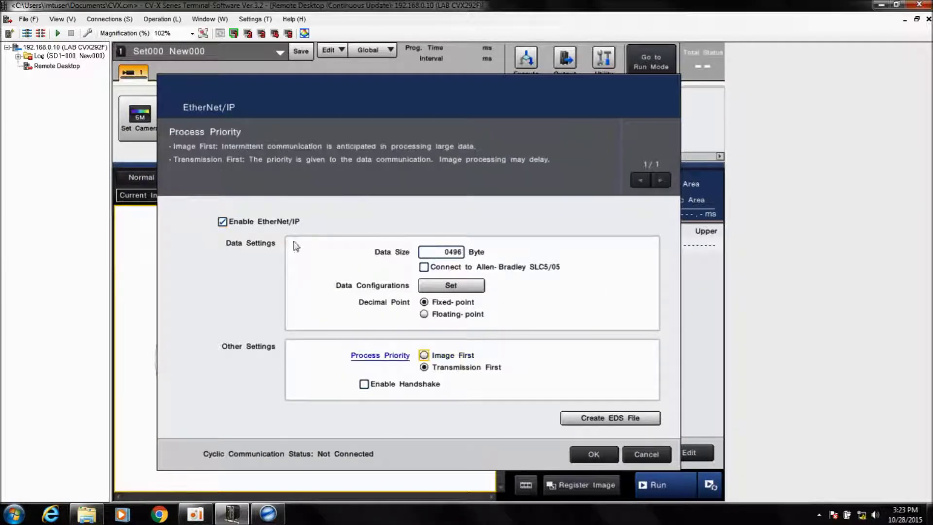
click(425, 356)
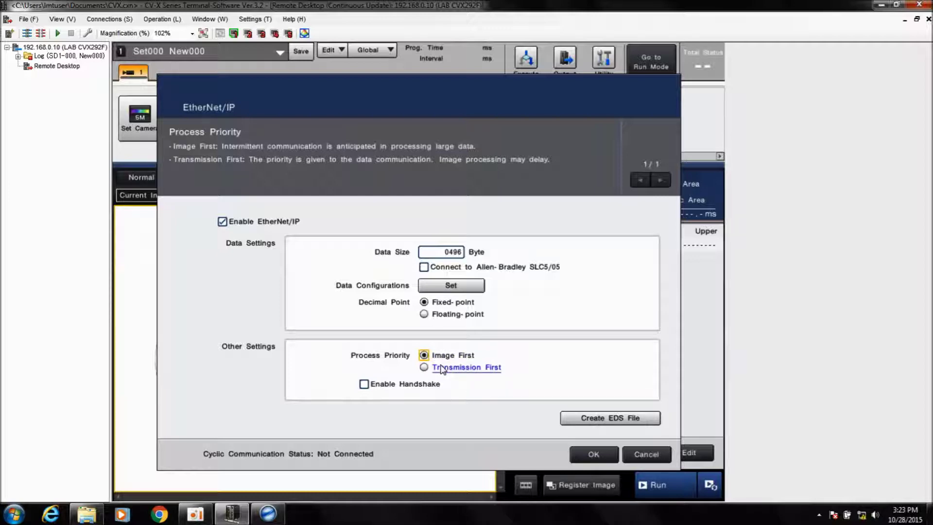
click(425, 368)
click(436, 357)
click(424, 367)
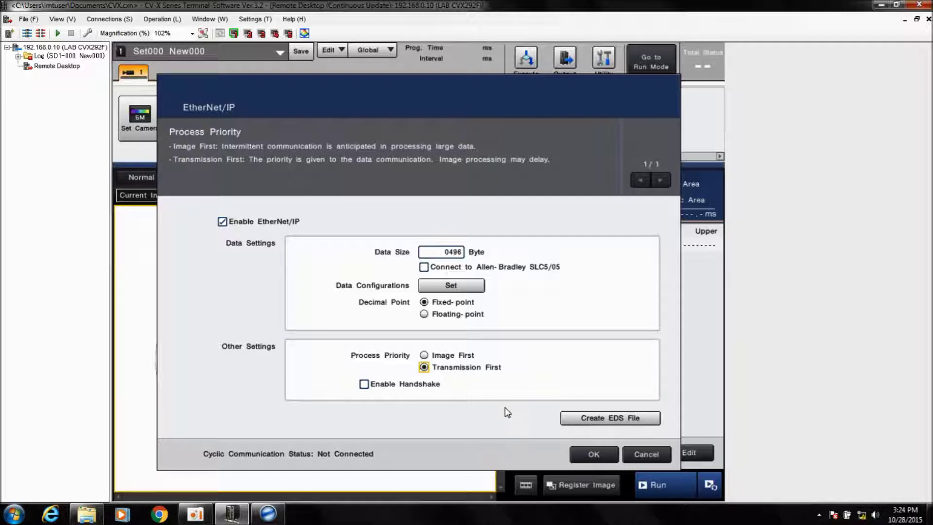
Step: Create the EDS file for the EtherNet/IP connection and dismiss the notice
click(583, 420)
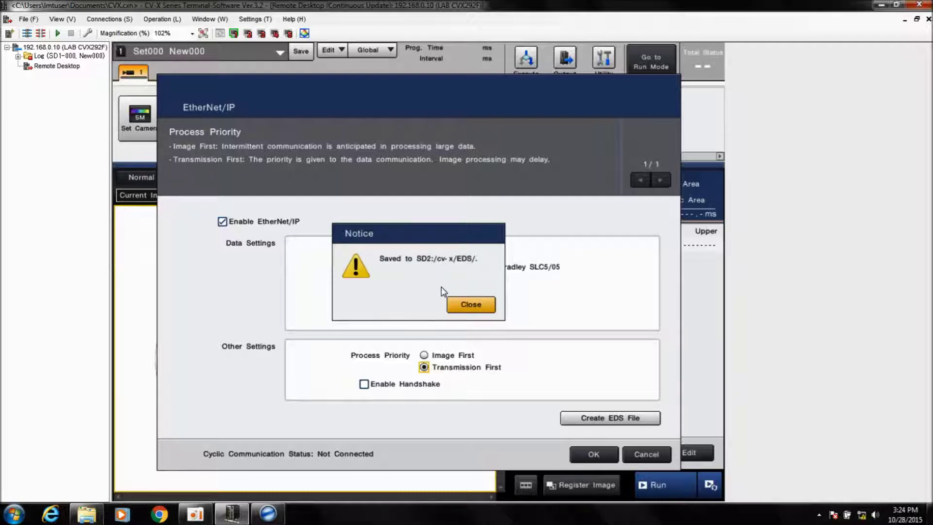
click(457, 303)
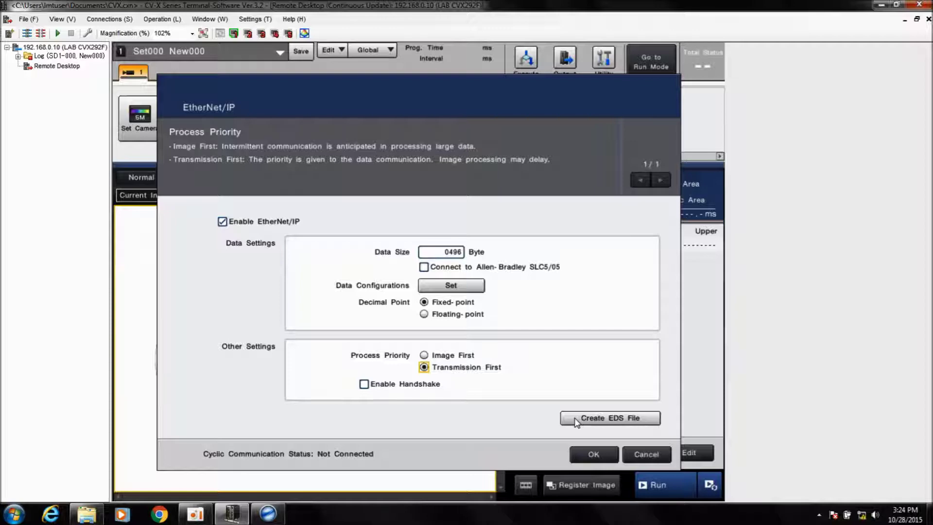
Step: Accept the EtherNet/IP settings, and save and reboot the controller immediately
click(591, 455)
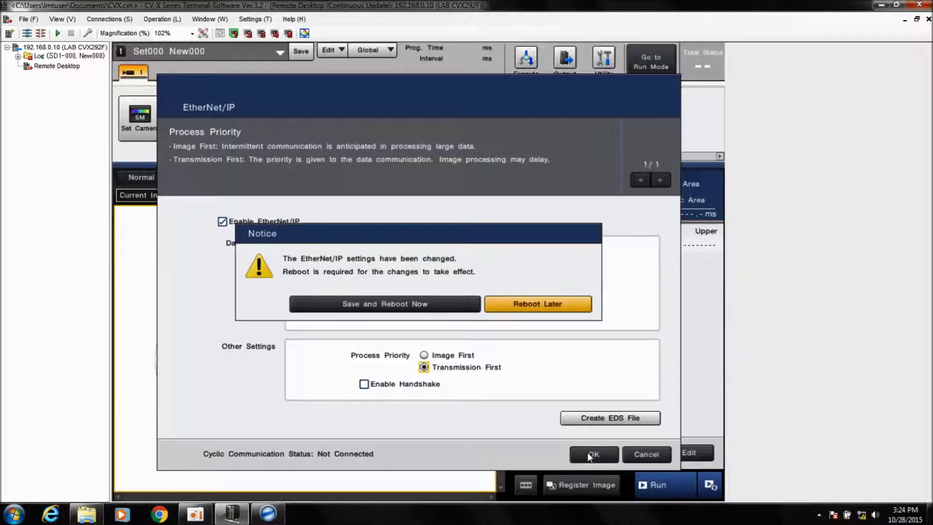
click(377, 305)
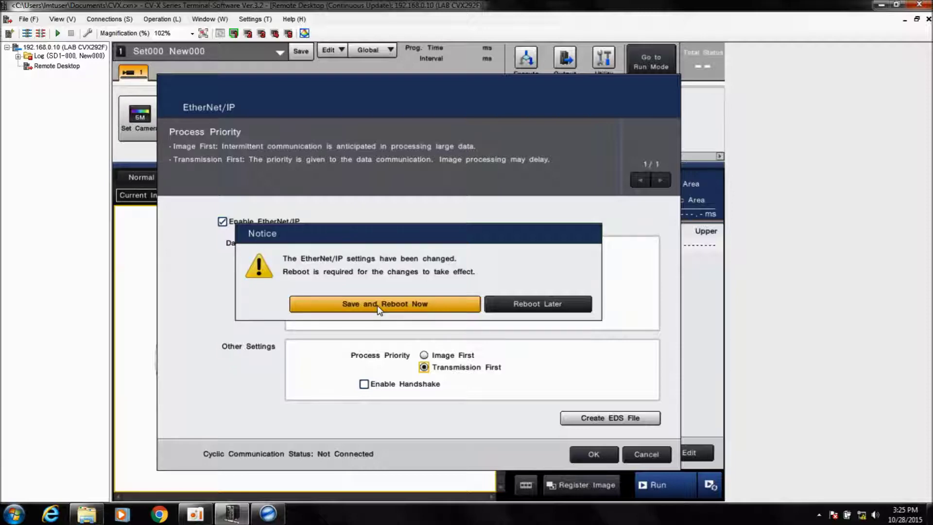
click(377, 303)
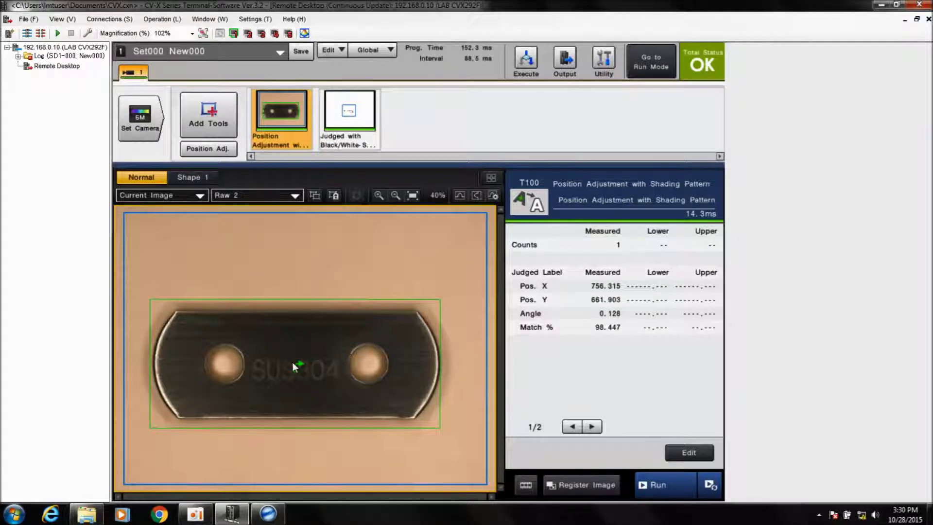
Step: In the EtherNet/IP output settings, assign CAM 1 Judgment to address 0004:bit0 and Total Status to 0004:bit1
click(335, 132)
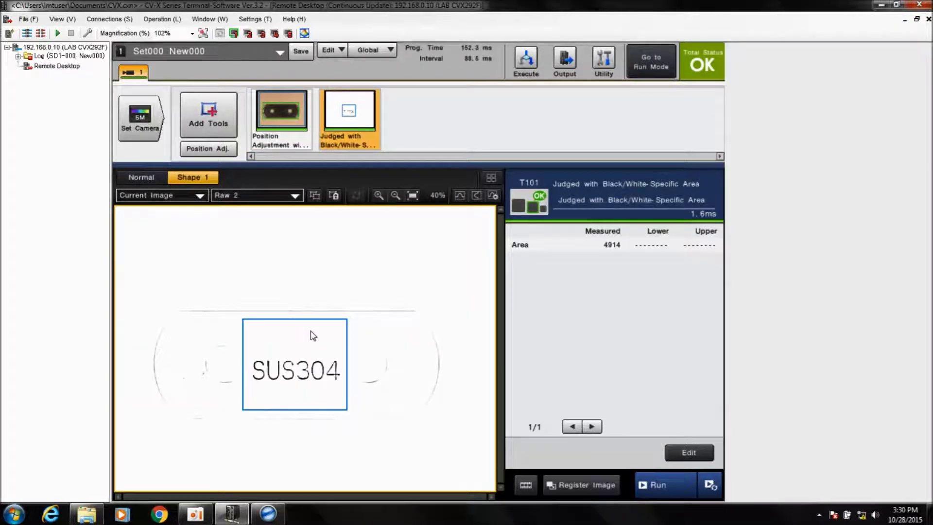
click(265, 126)
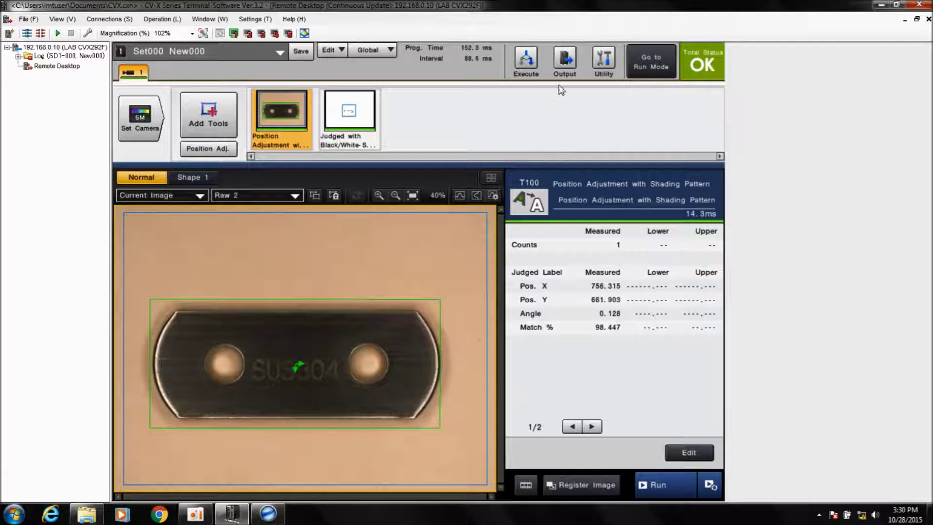
click(566, 60)
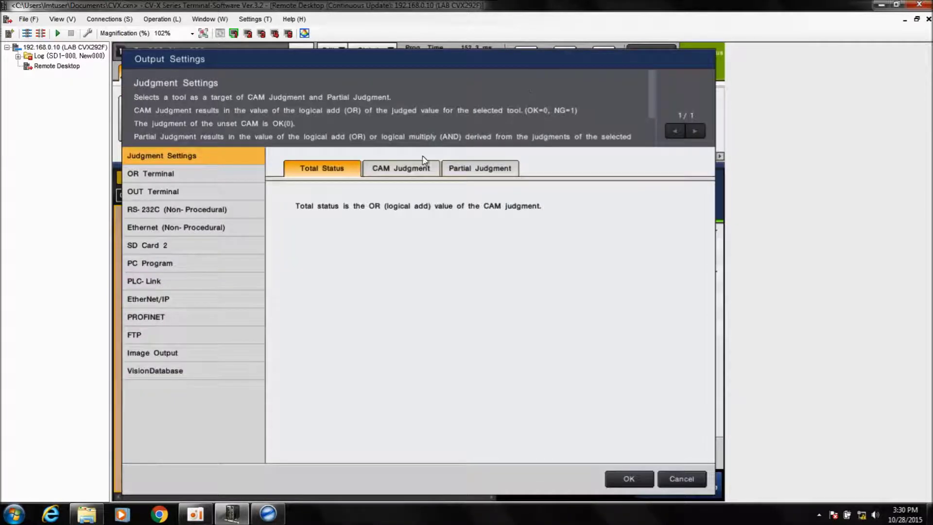
click(150, 299)
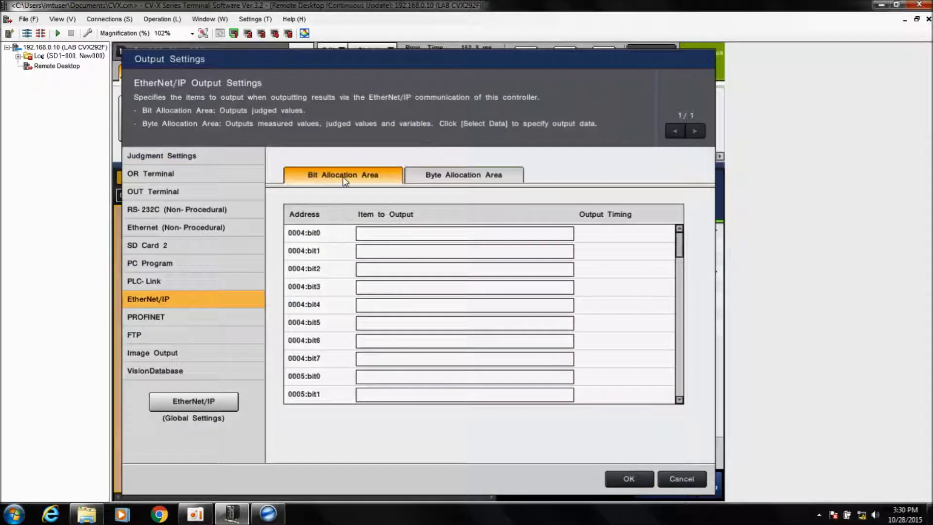
click(374, 235)
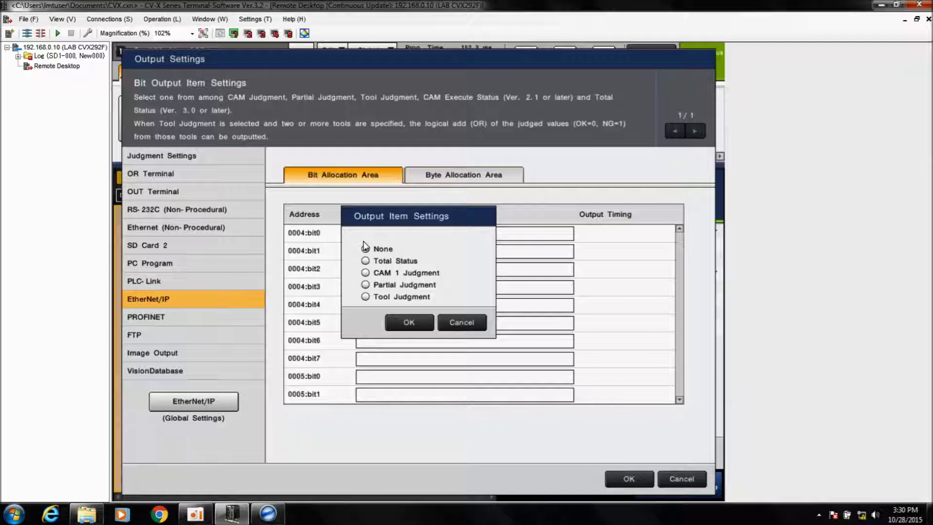
click(365, 273)
click(408, 322)
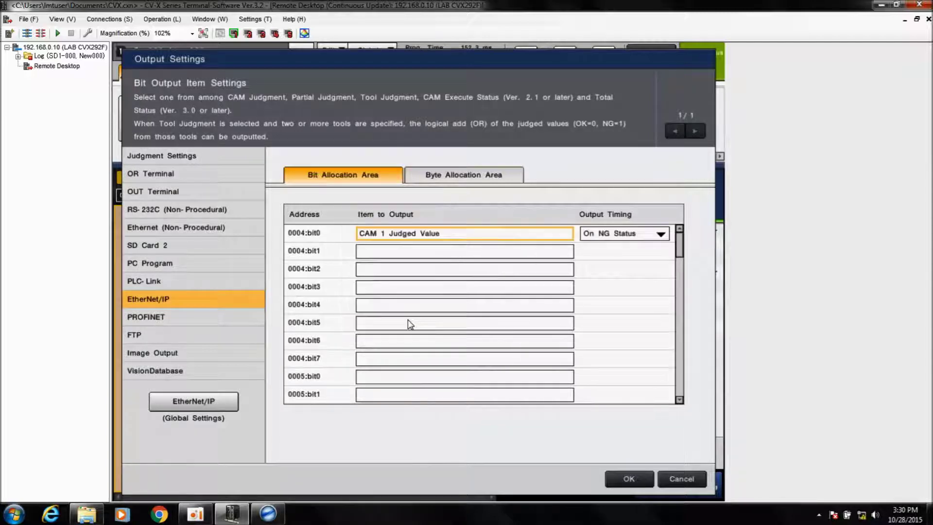
click(393, 255)
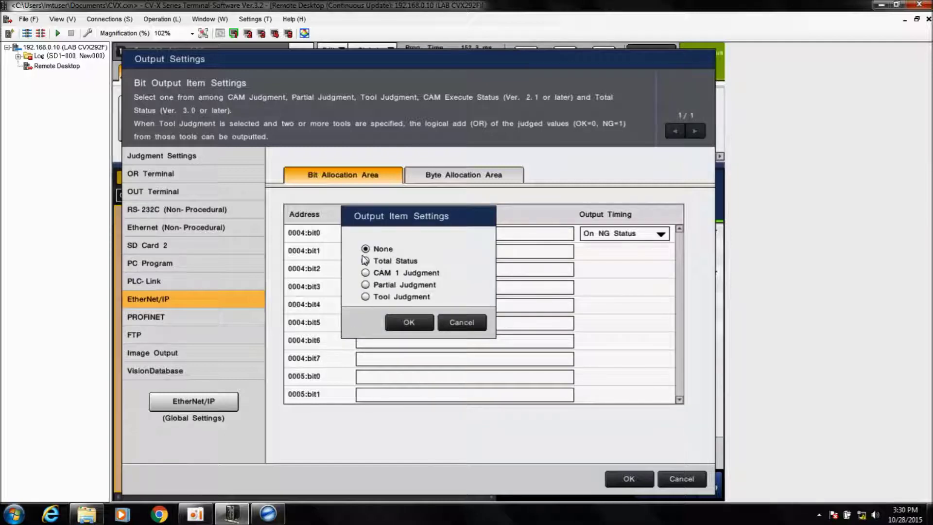
click(403, 322)
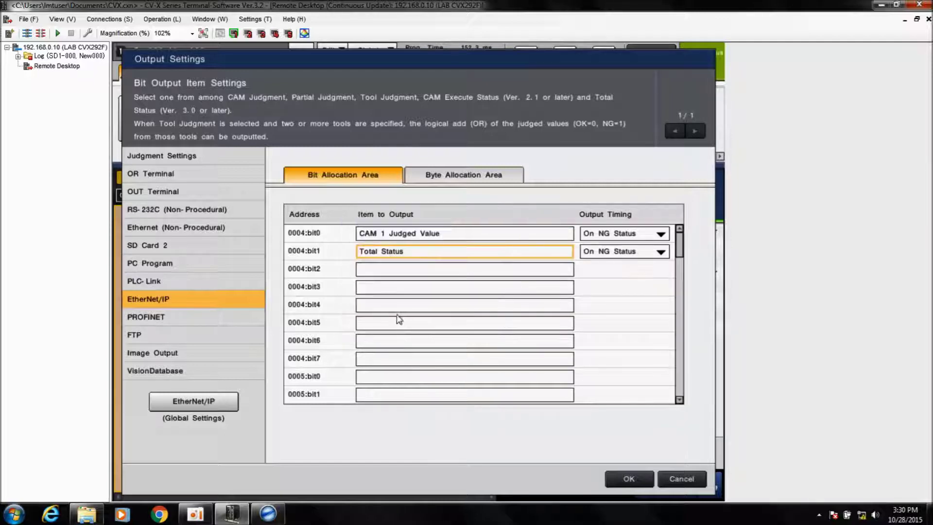
Step: Assign the Tool Judgment of T100 (Position Adjustment with Shading Pattern) to address 0004:bit2
click(389, 269)
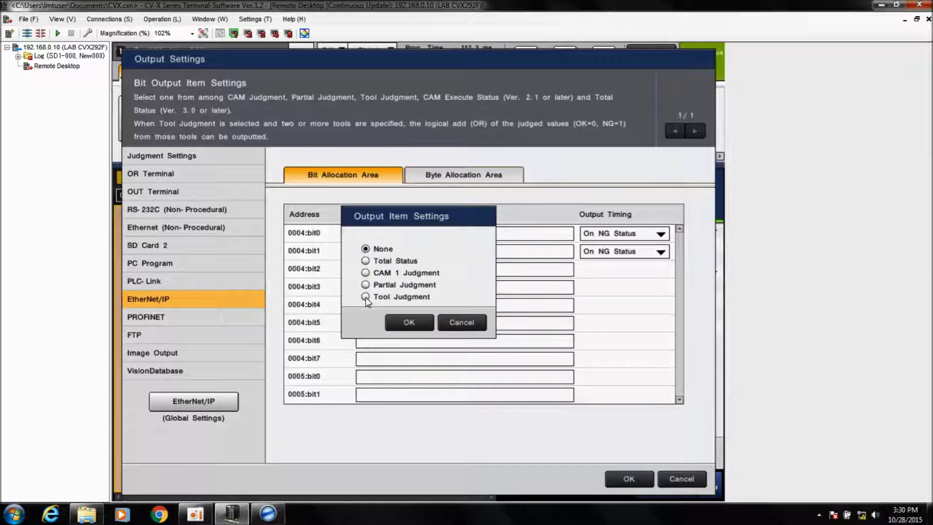
click(403, 323)
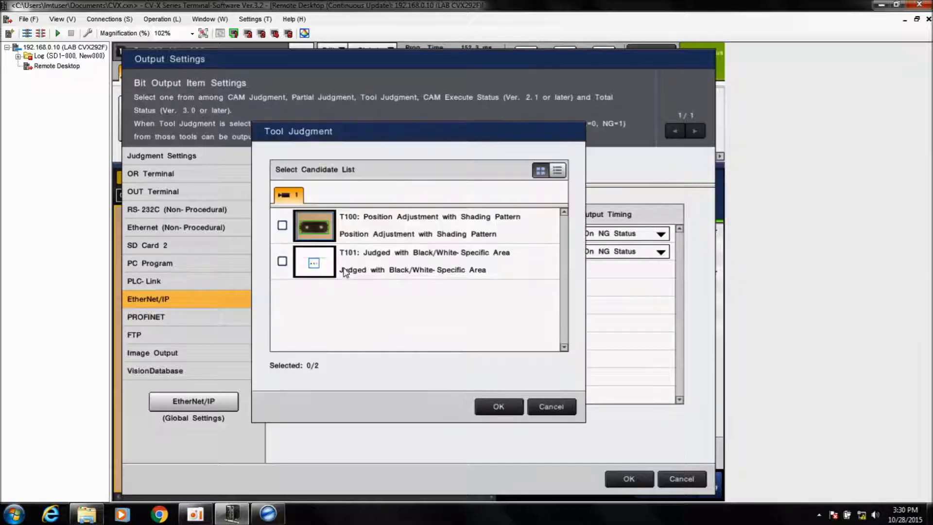
click(282, 226)
click(495, 406)
Step: Assign the Tool Judgment of T101 (Judged with Black/White-Specific Area) to address 0004:bit3
click(407, 288)
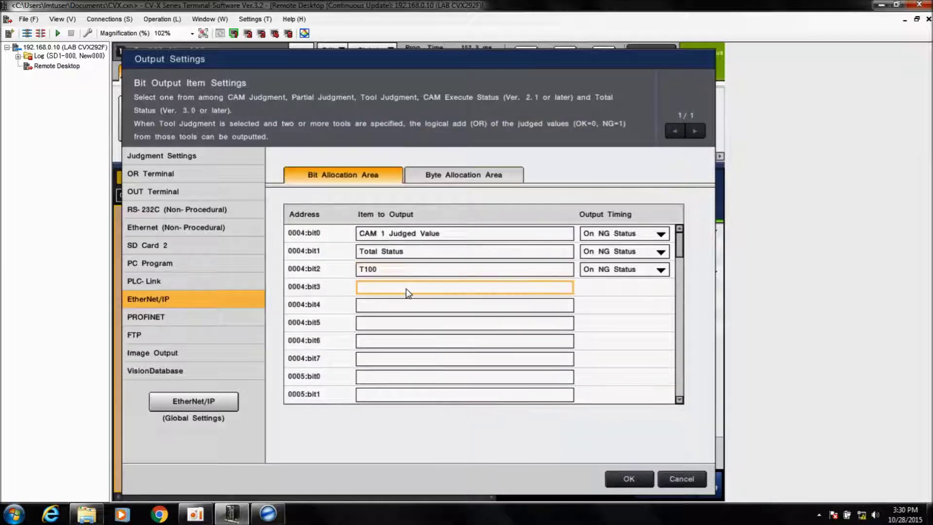
click(365, 296)
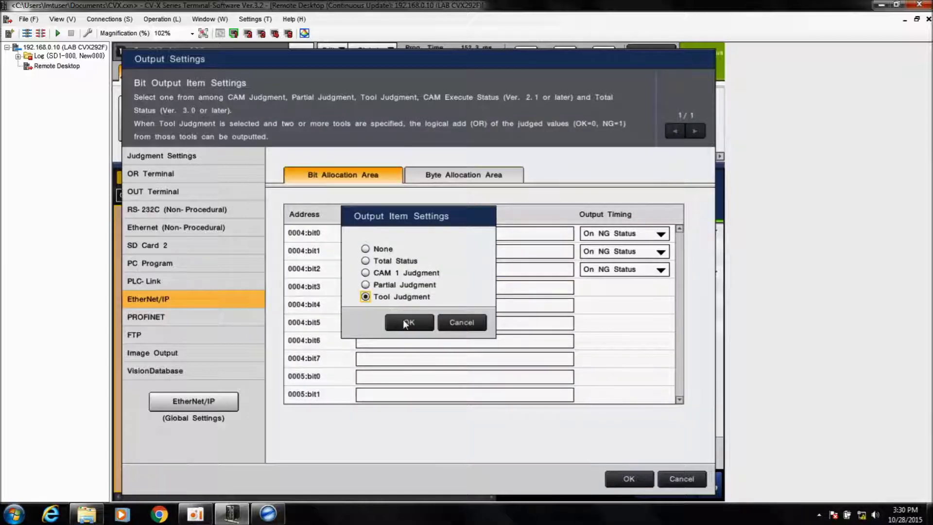
click(403, 320)
click(282, 261)
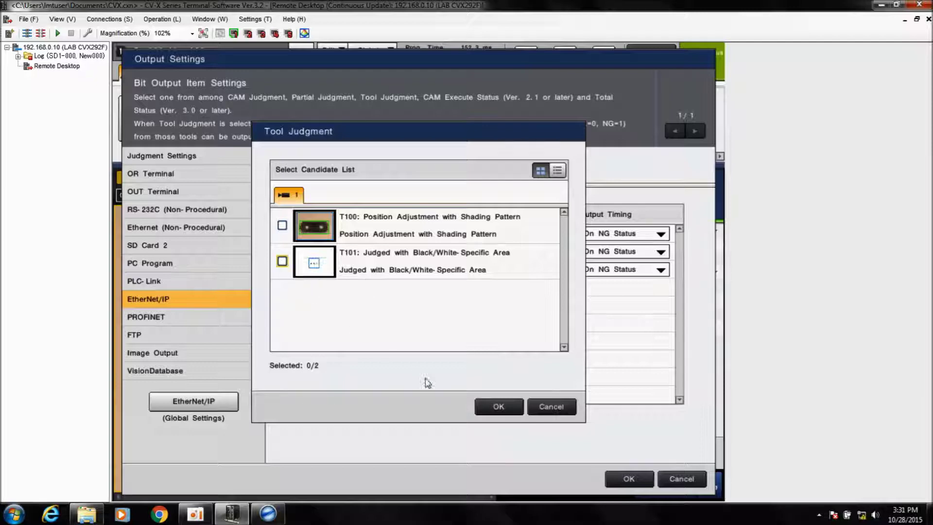
click(487, 407)
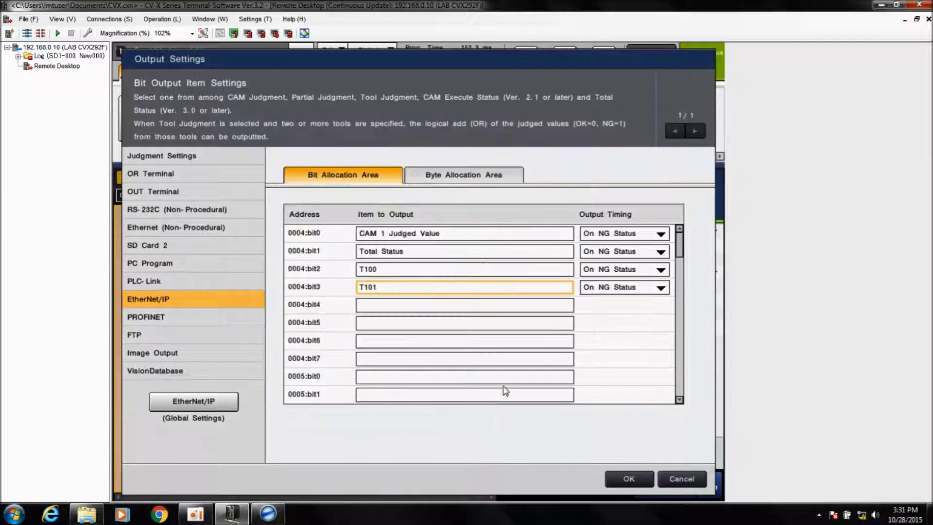
Step: Set the output timing of T101 at address 0004:bit3 to On OK Status
click(605, 288)
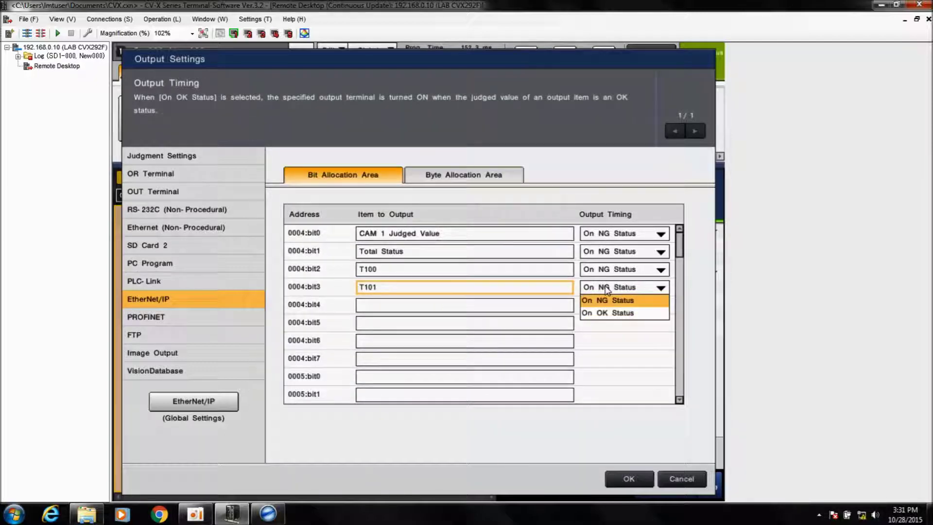
click(608, 313)
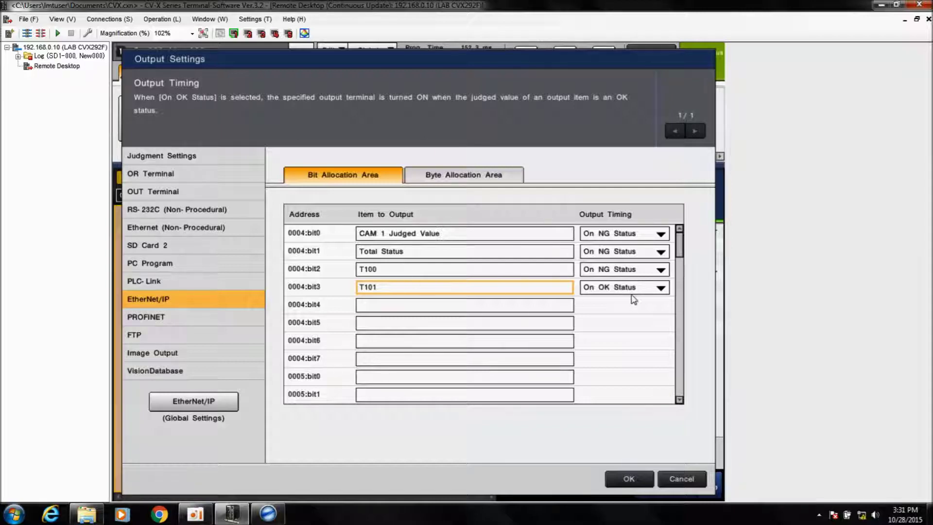
drag(680, 261, 684, 222)
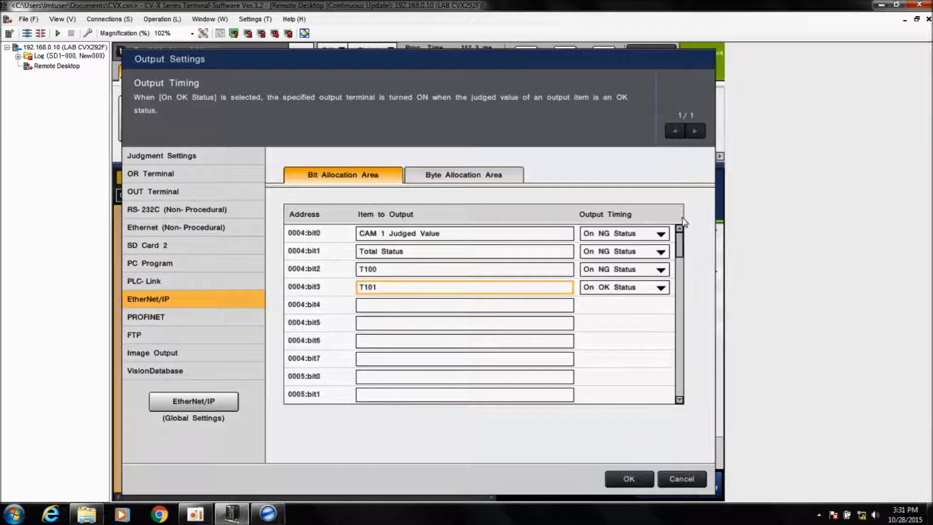
Step: In the byte allocation area, add T100's Pattern XY Position & Angle Result with [Judged Label] to the output data
click(459, 178)
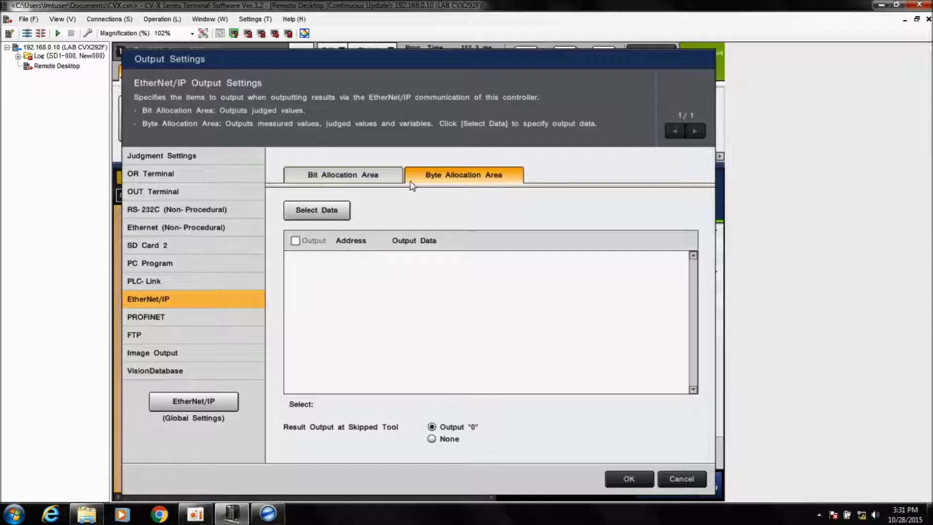
click(320, 214)
click(179, 170)
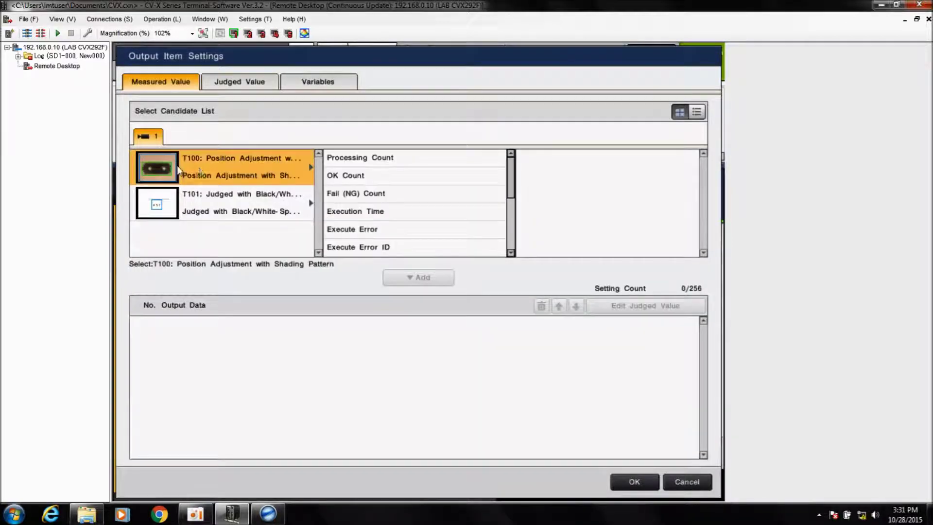
scroll(511, 233, down, 5)
scroll(511, 240, down, 2)
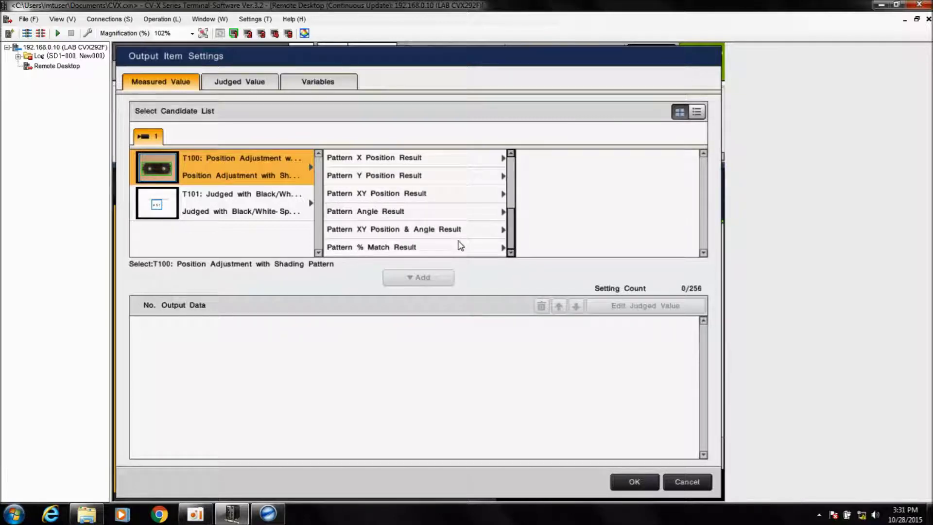
click(429, 235)
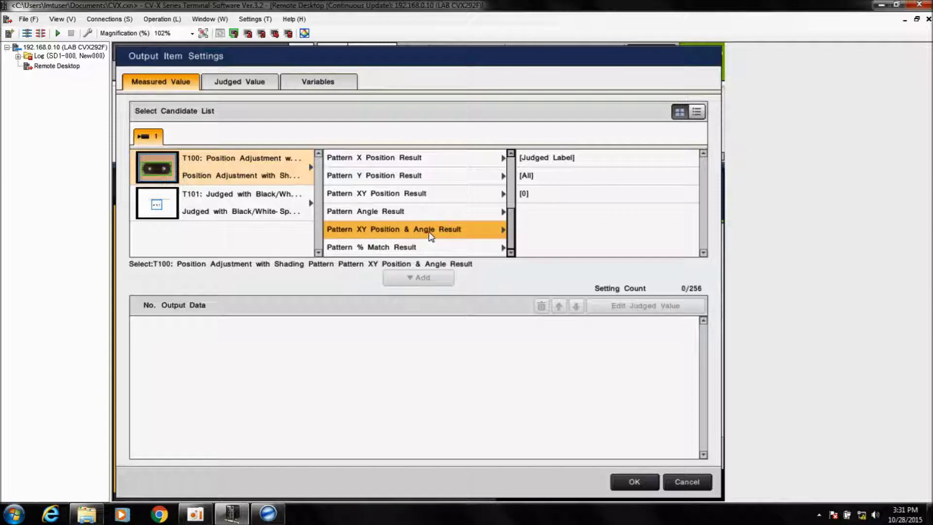
click(534, 157)
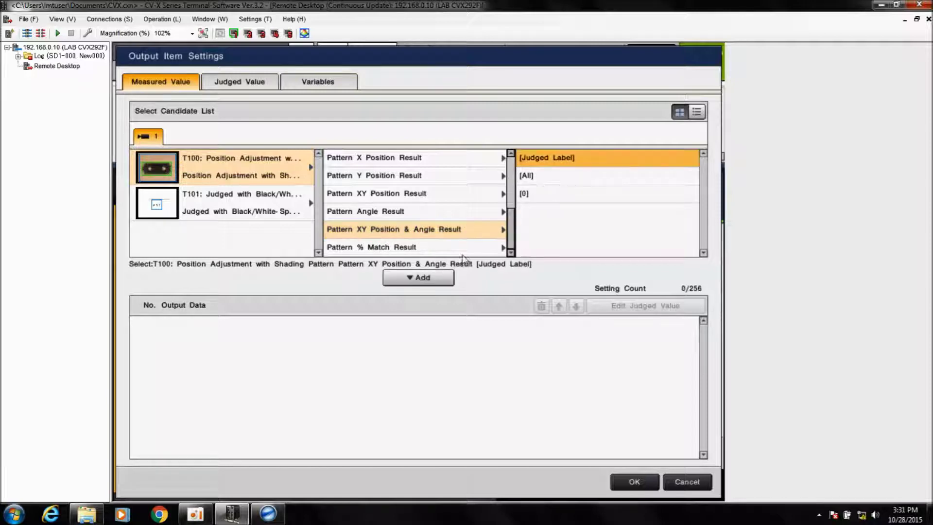
click(430, 277)
Step: Add T100's Pattern % Match Result with [Judged Label] to the output data
click(405, 246)
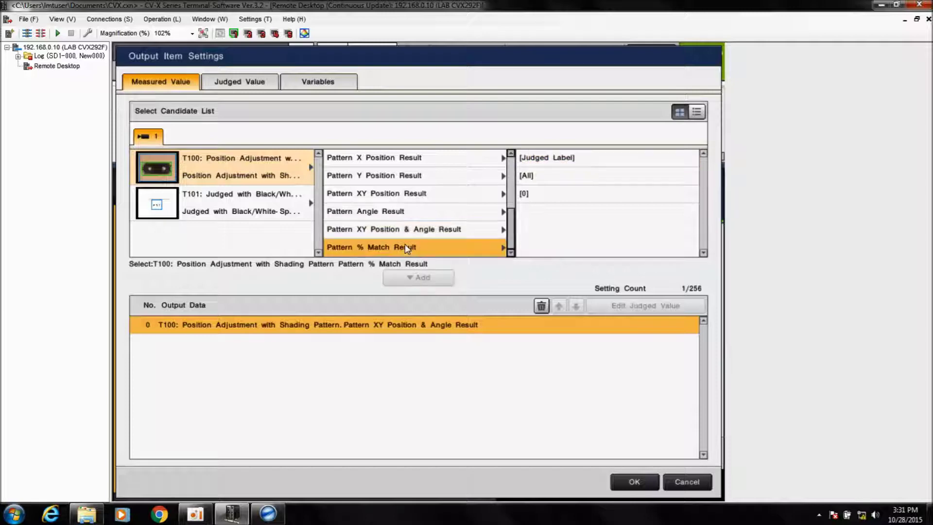
click(543, 159)
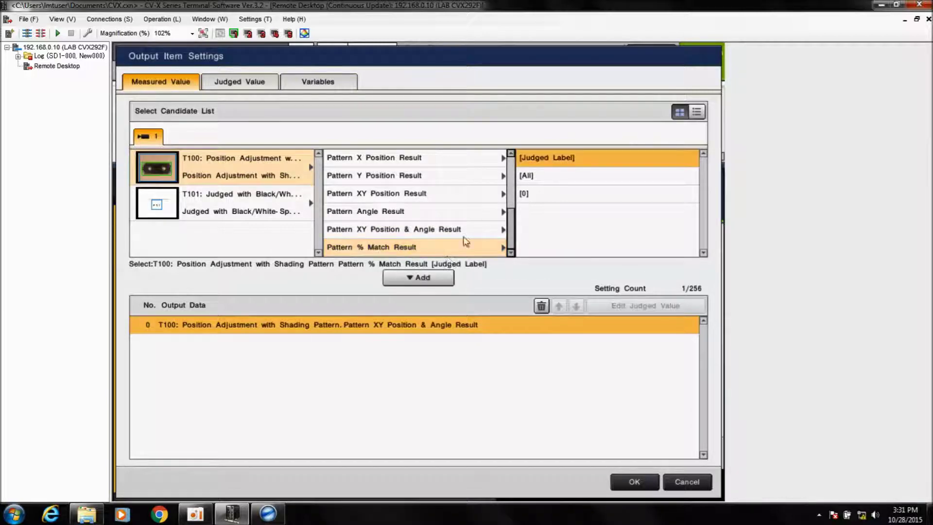
click(428, 275)
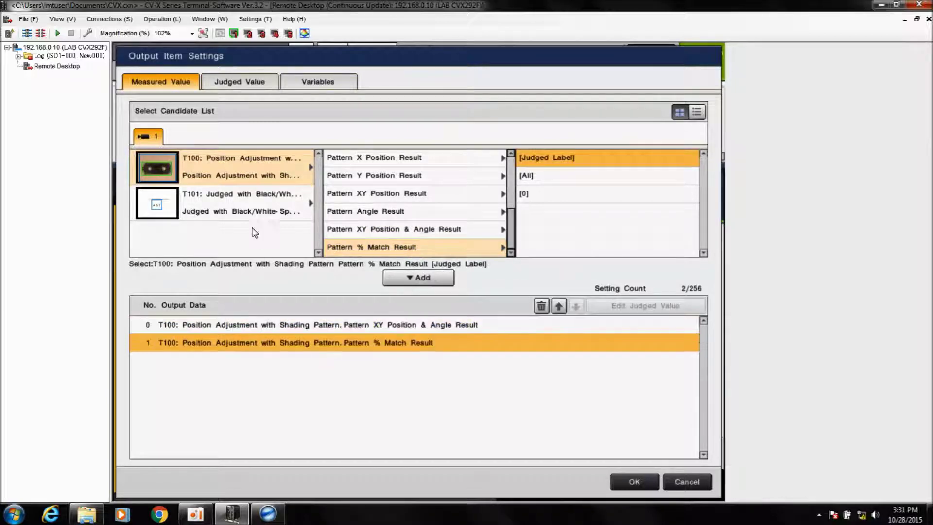
Step: Add T101's Area Result to the output data and accept the output item selection
click(244, 205)
scroll(506, 237, down, 1)
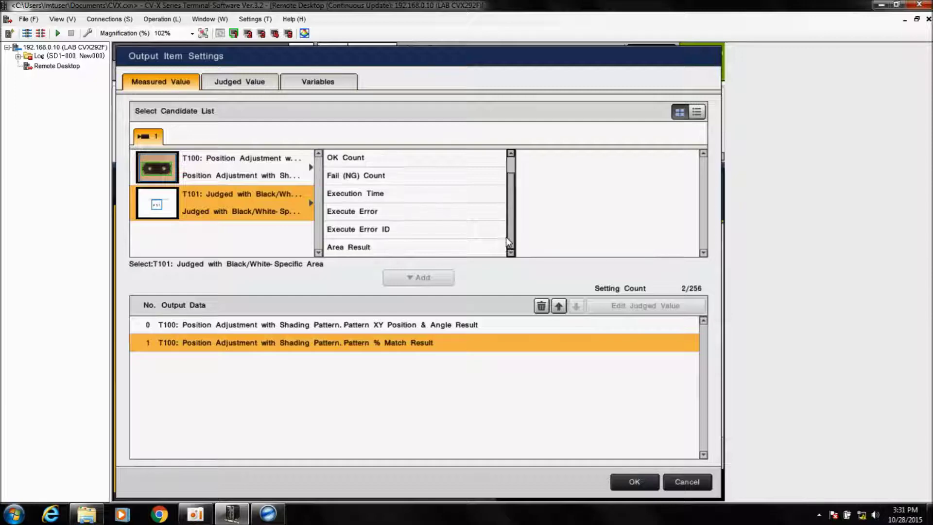
click(394, 247)
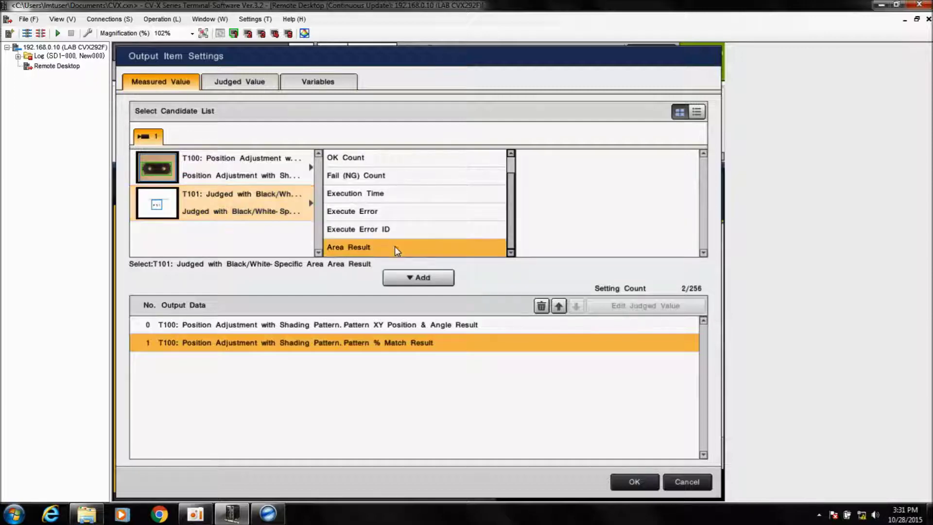
click(418, 277)
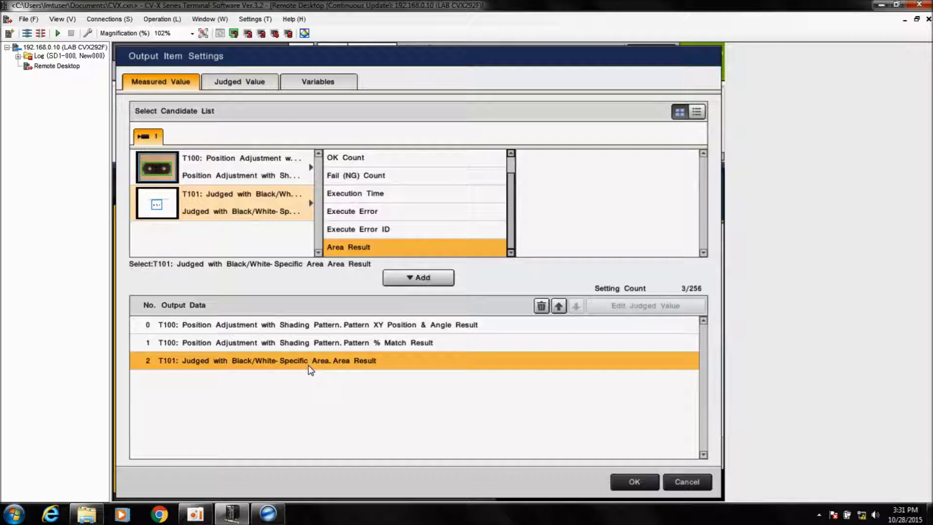
click(635, 482)
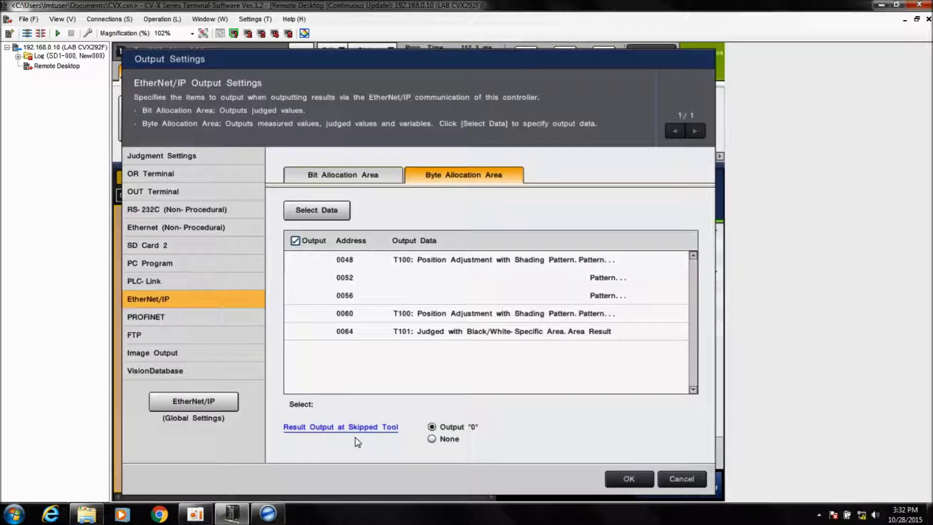
Step: Switch Result Output at Skipped Tool to None and back to Output "0", and accept the output settings
click(431, 438)
click(431, 426)
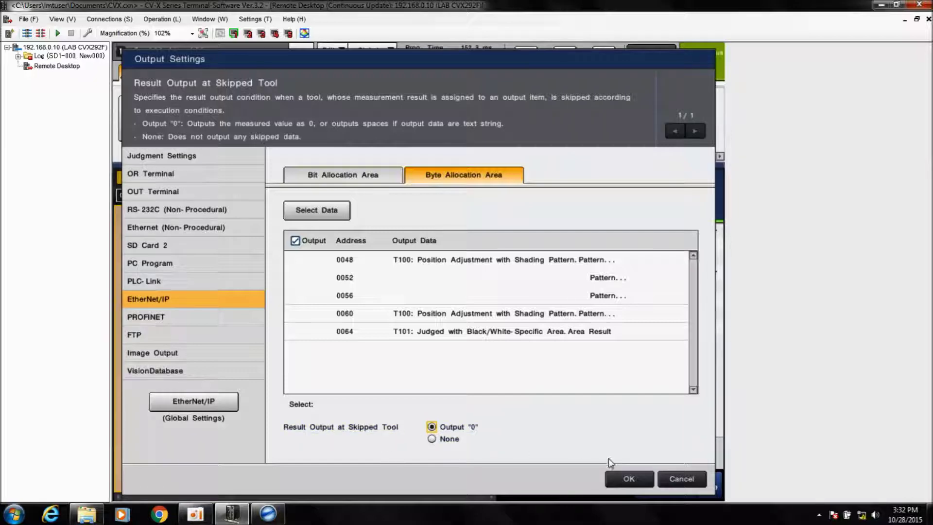
click(627, 479)
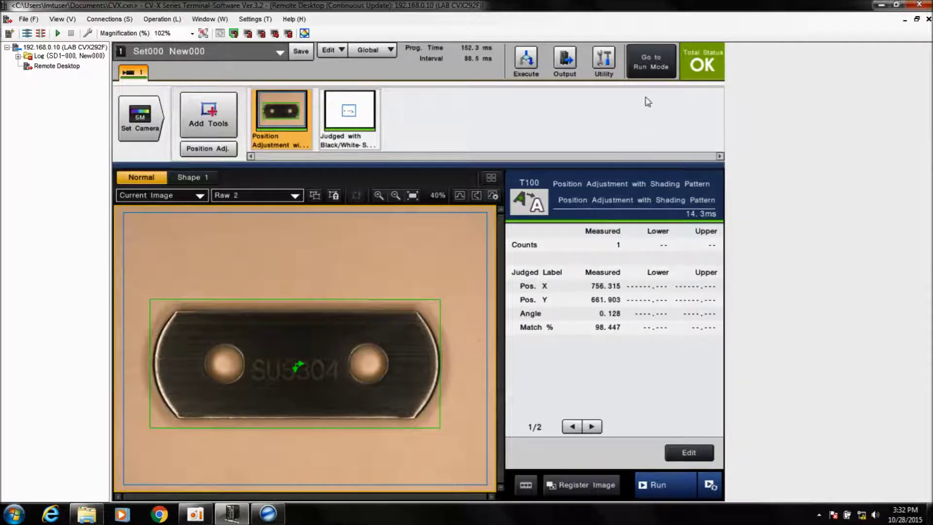
Step: Put the controller into run mode and save the changed settings
click(649, 63)
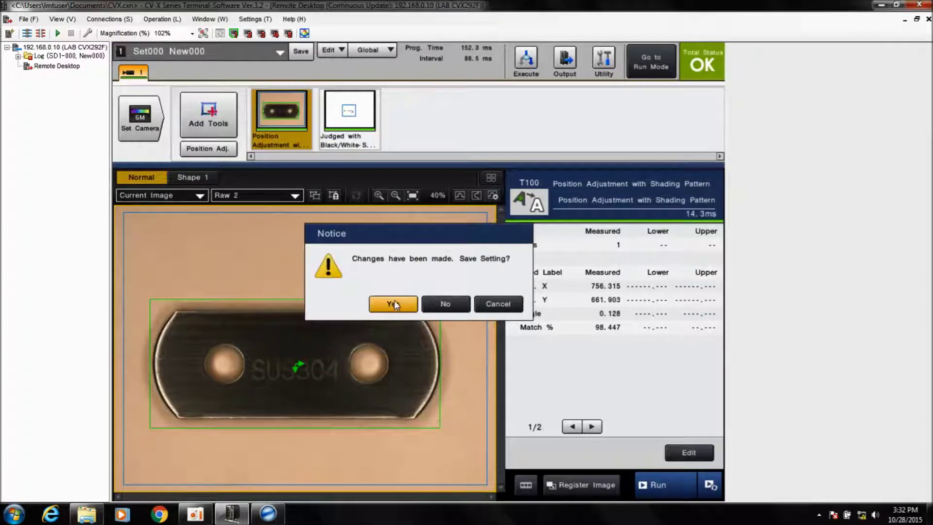
click(394, 305)
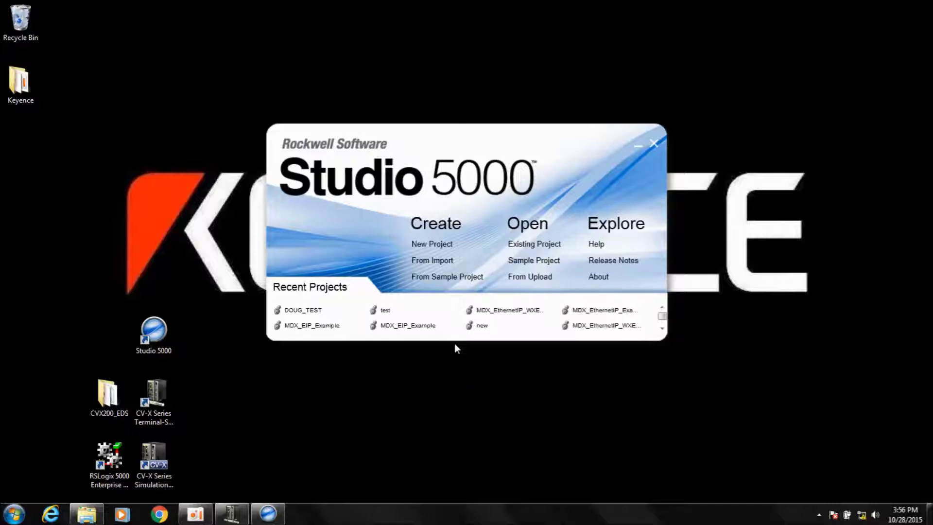
Step: Examine the files in the CVX200_EDS desktop folder and close the folder
double_click(108, 396)
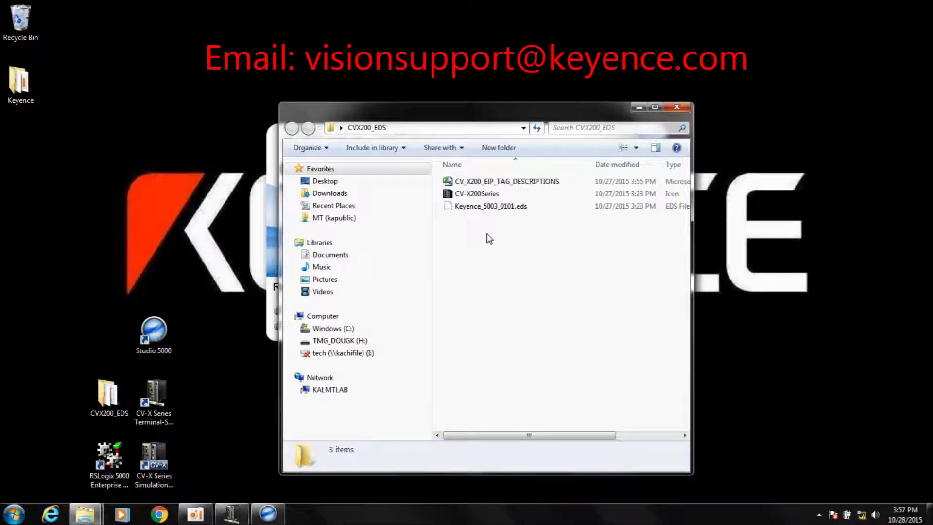
click(677, 106)
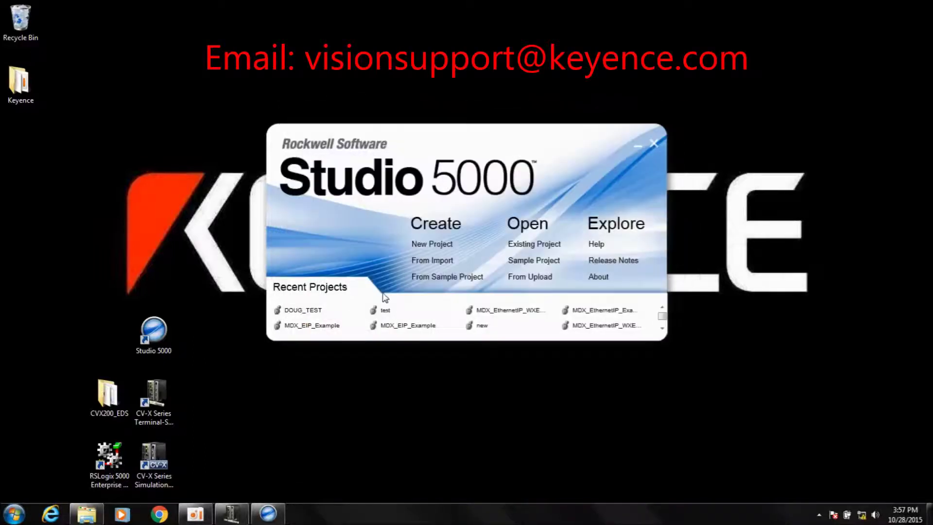
Step: In Studio 5000, create a new project named CVX for the 1769-L16ER-BB1B controller with 0 expansion I/O modules
click(427, 245)
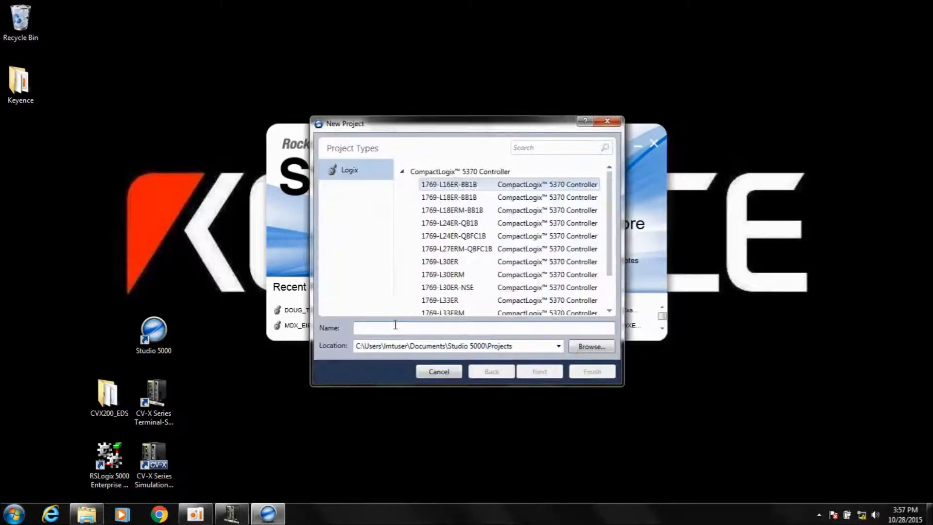
text(CVX)
click(537, 371)
click(408, 202)
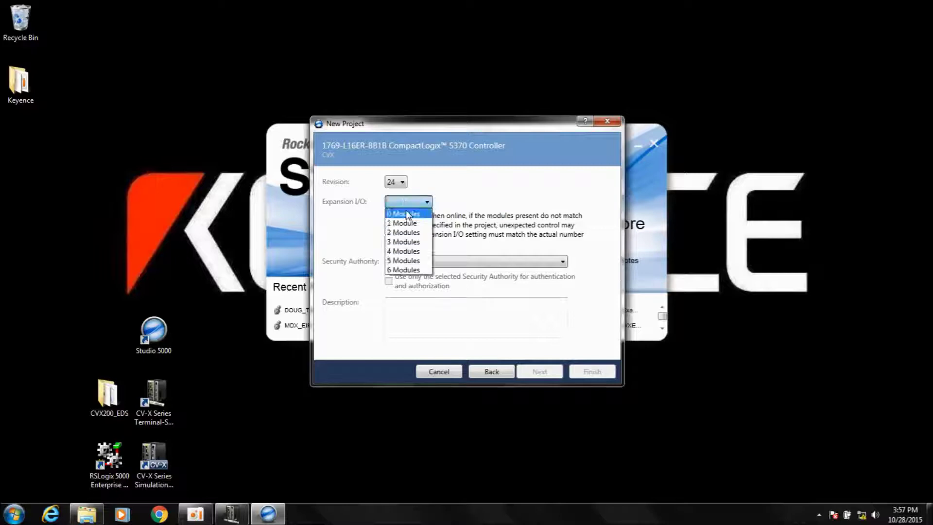
click(406, 211)
click(422, 302)
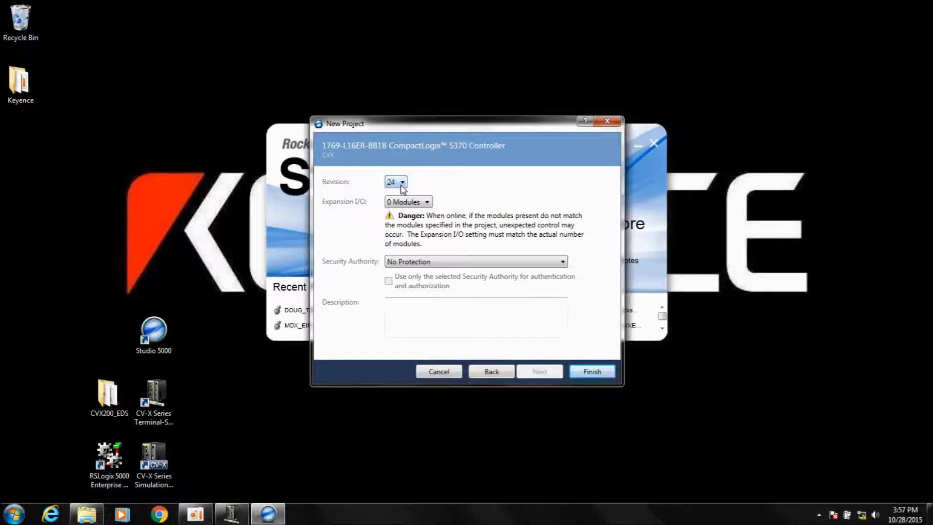
click(583, 372)
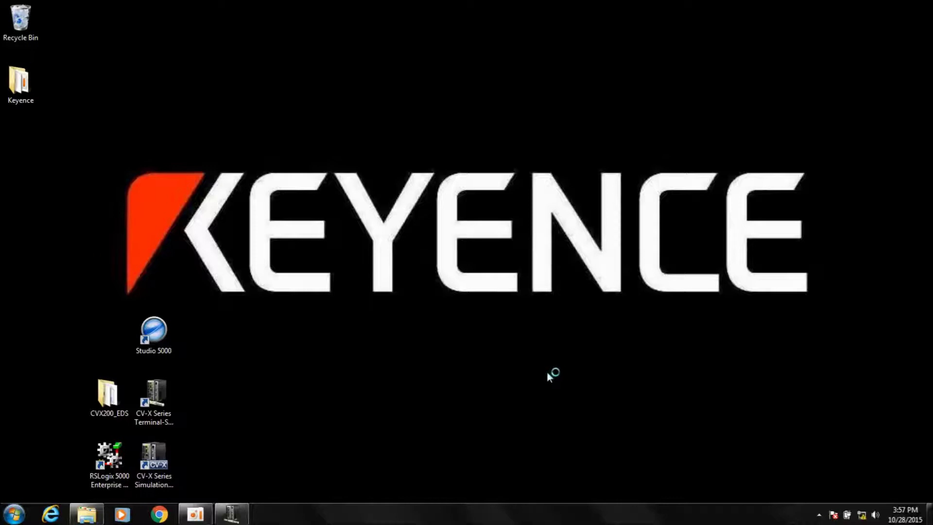
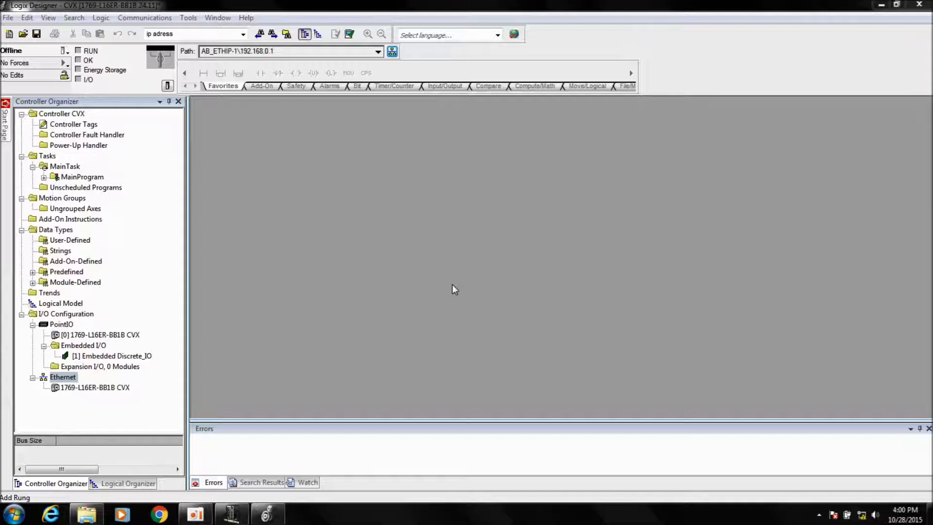
Step: Start the EDS Hardware Installation Tool and choose to register a single EDS file
click(374, 191)
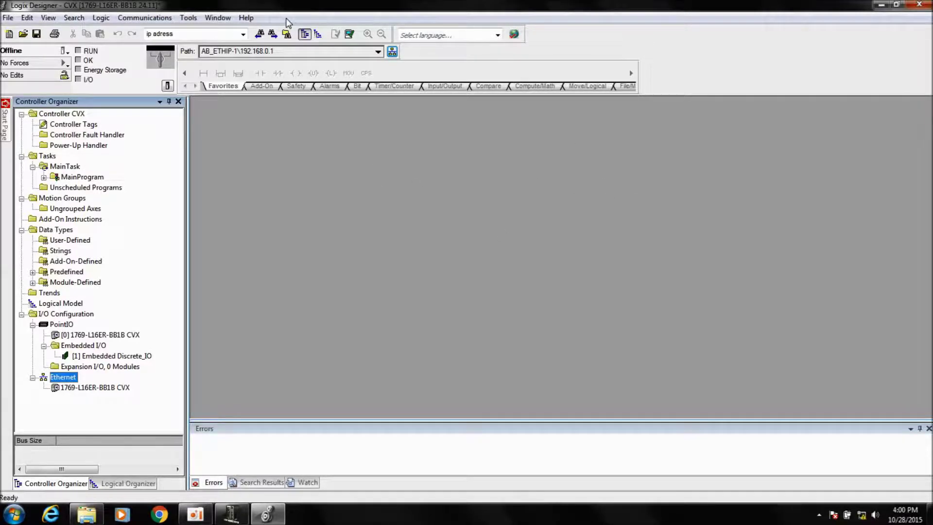
click(188, 18)
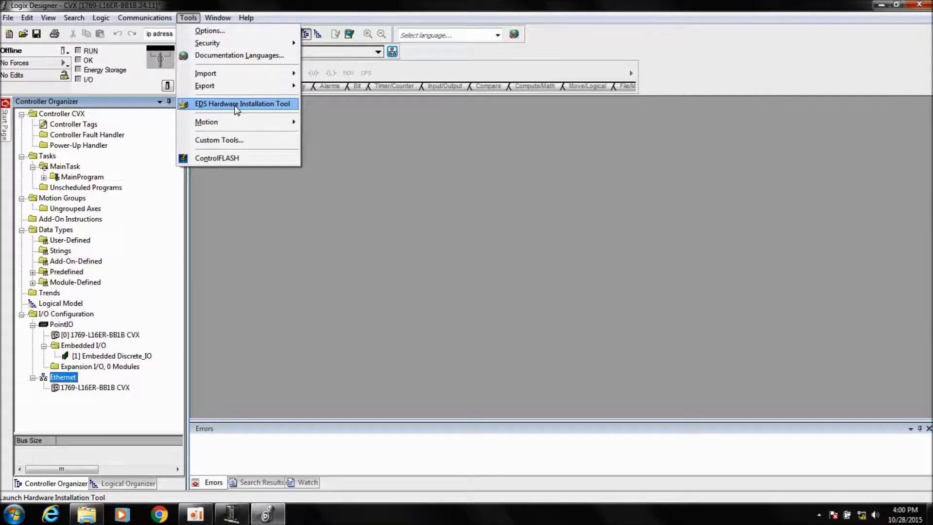
click(252, 105)
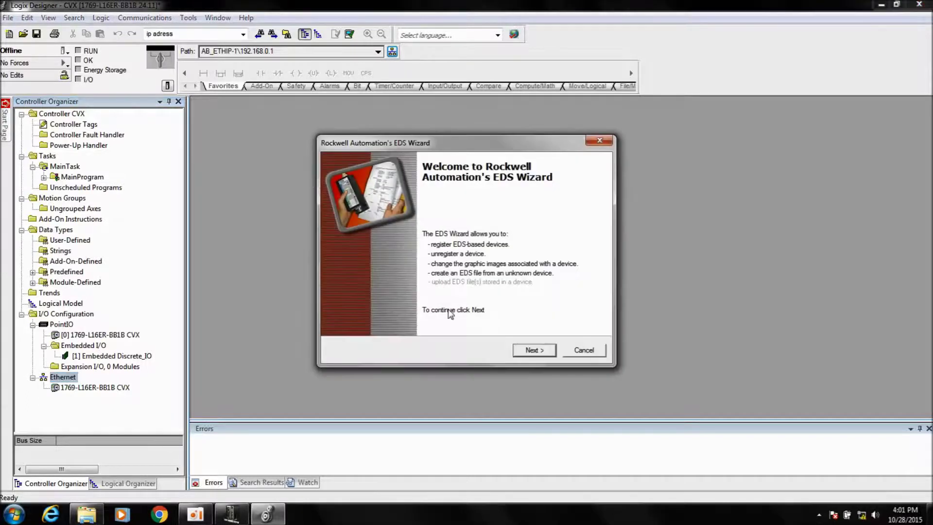
click(531, 354)
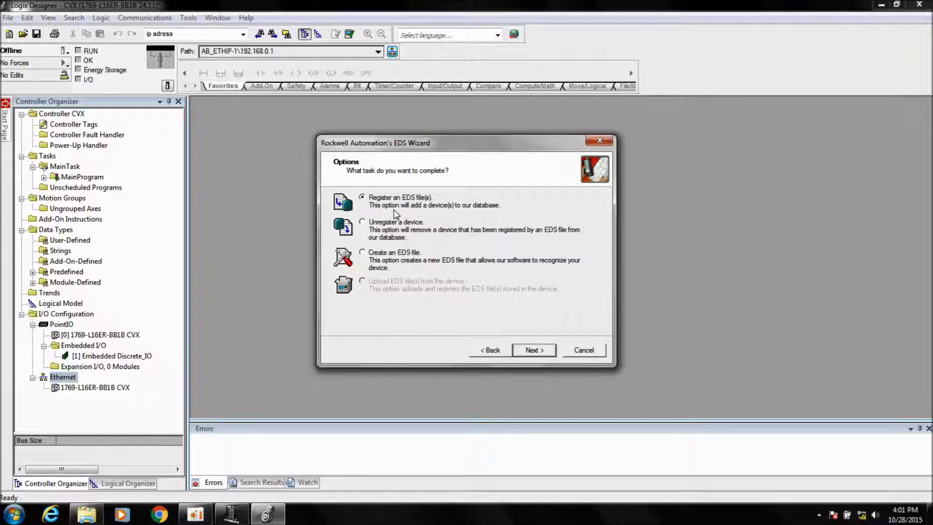
click(532, 351)
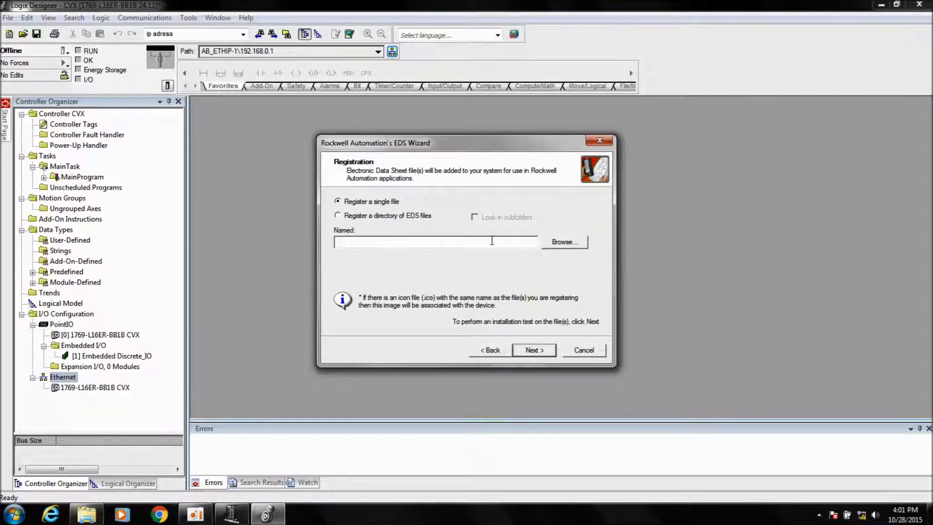
Step: Select Keyence_5003_0101.eds from the CVX200_EDS desktop folder as the file to register
click(562, 242)
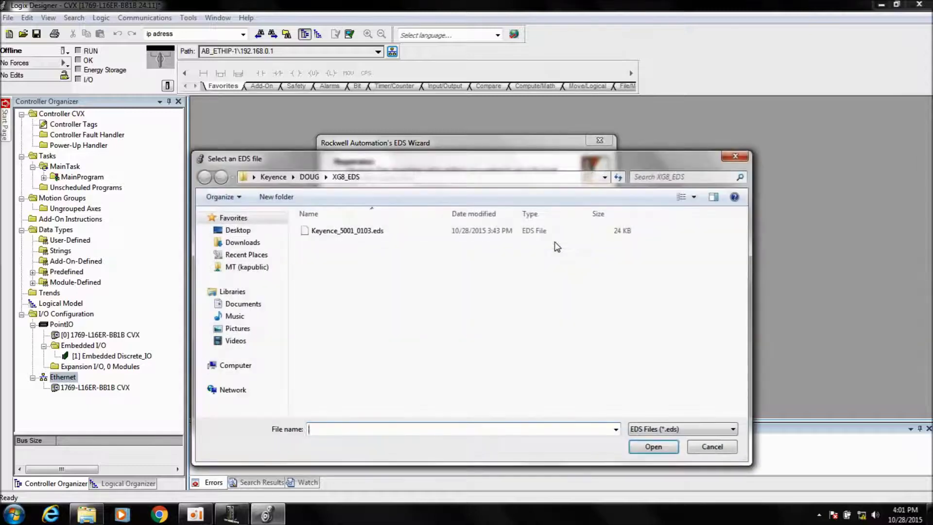
click(233, 218)
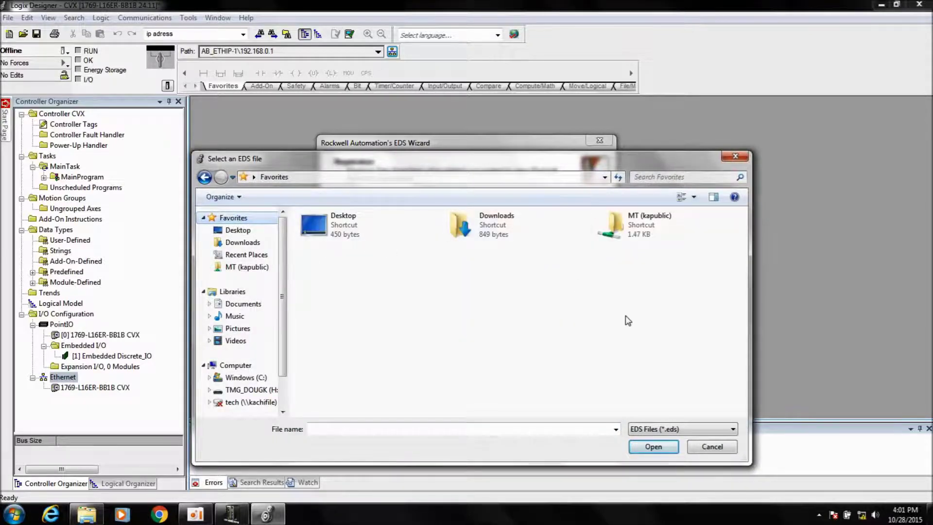
double_click(320, 228)
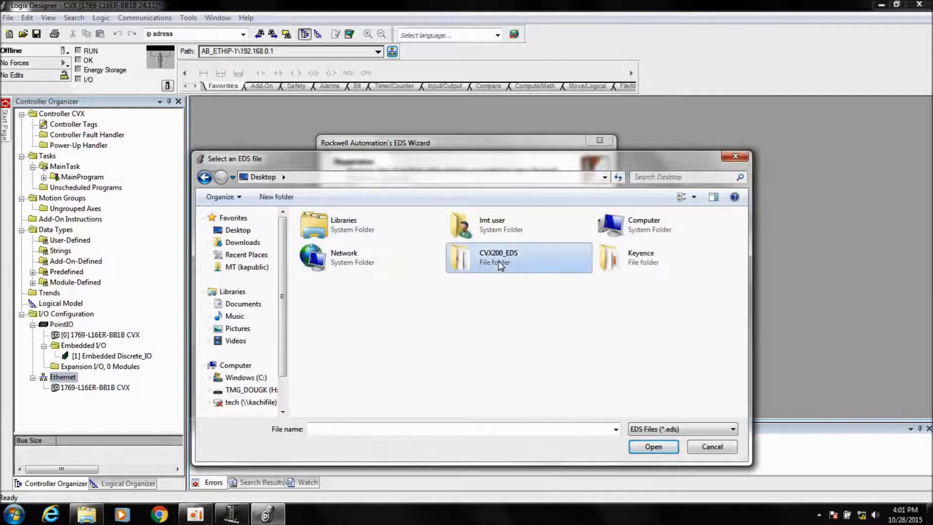
double_click(501, 265)
click(342, 234)
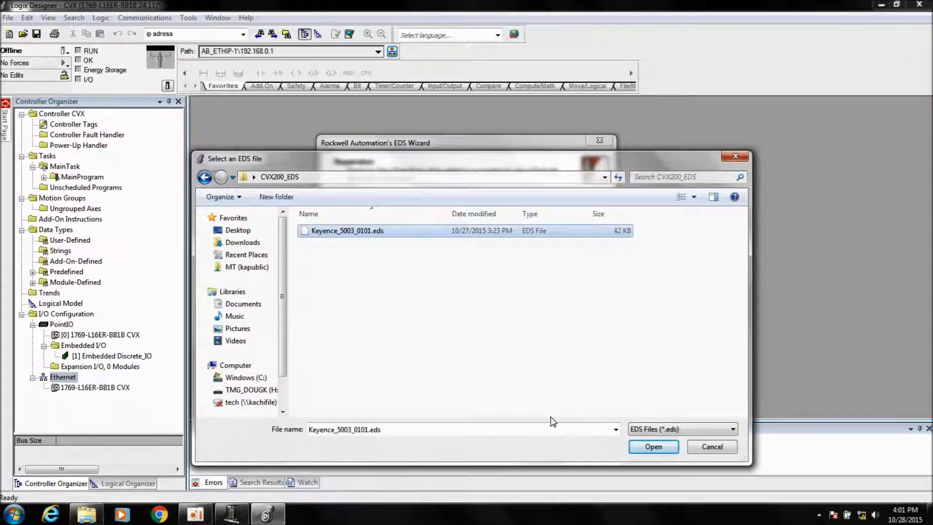
click(642, 447)
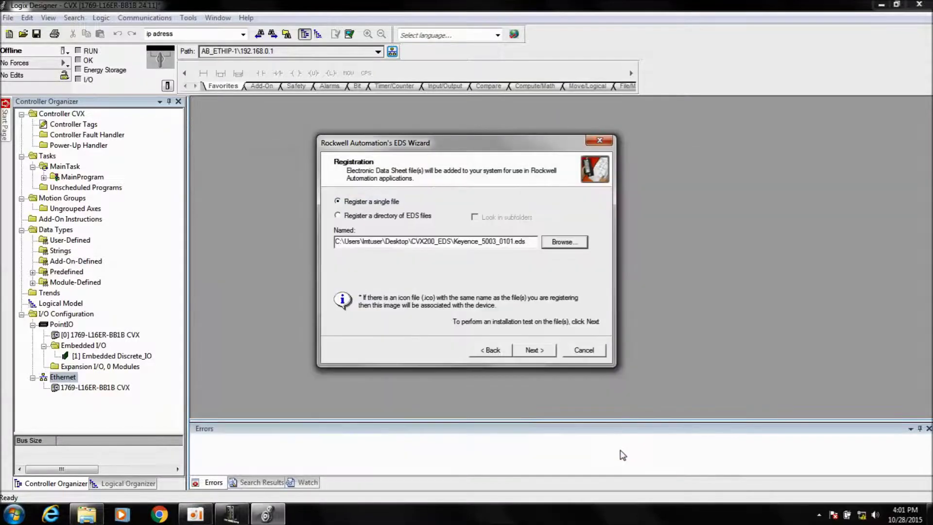
Step: Run the installation test, register the CV-X200 Series device with its existing icon, and finish the EDS Wizard
click(540, 352)
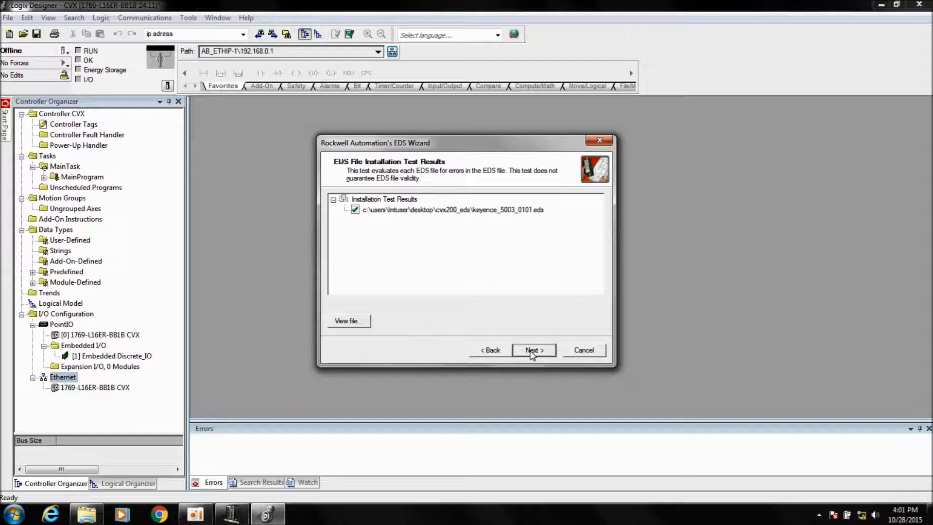
click(531, 351)
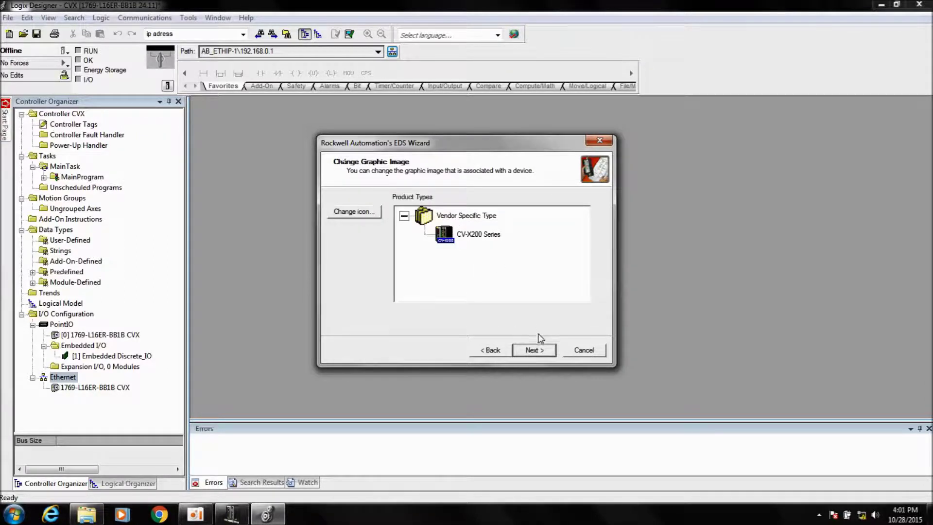
click(535, 351)
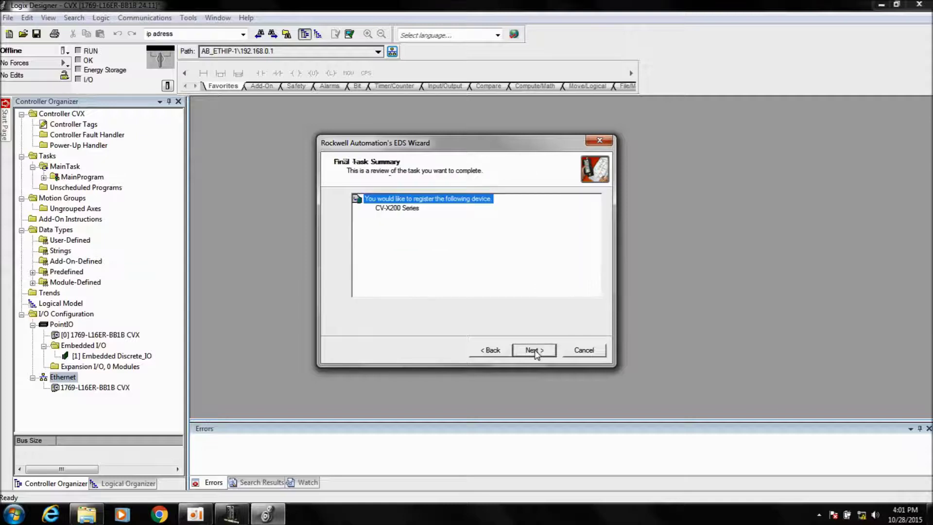
click(534, 350)
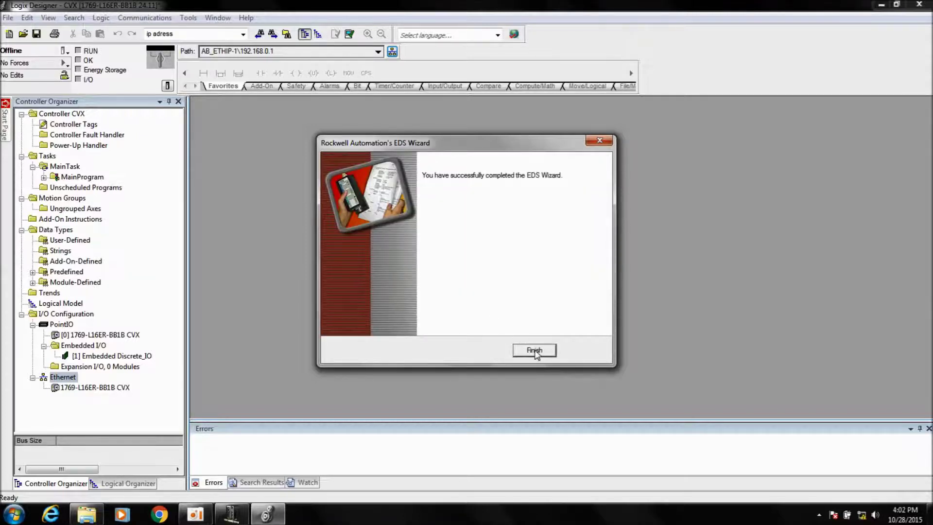
click(534, 349)
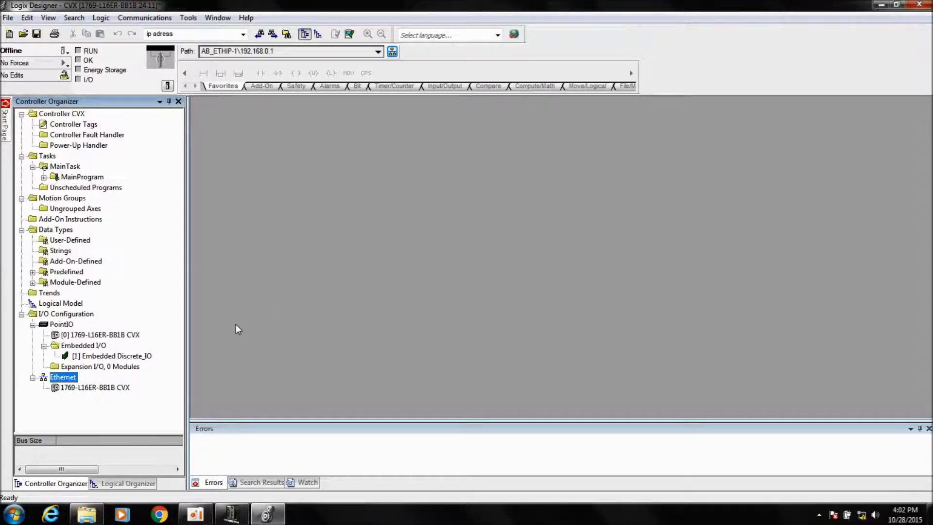
Step: Start adding a new module to the Ethernet network and filter the module catalog by "Keyence"
right_click(63, 384)
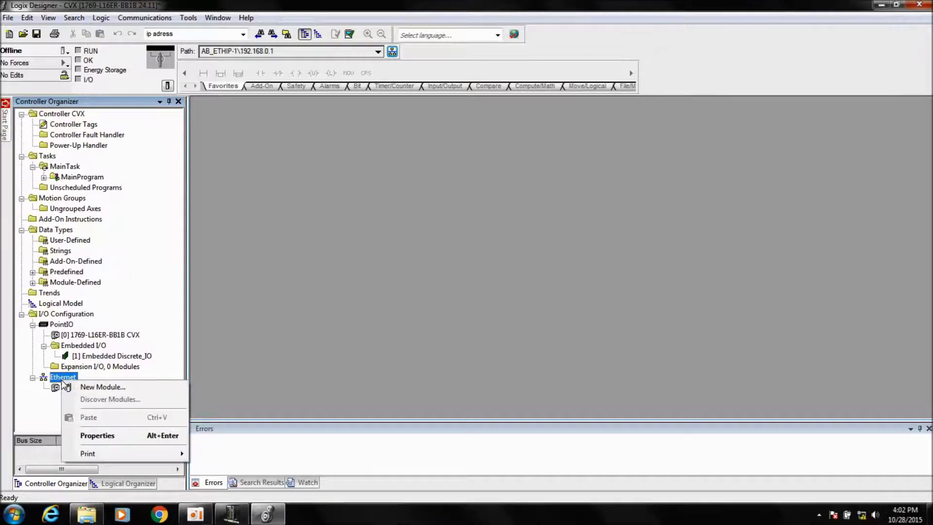
click(337, 189)
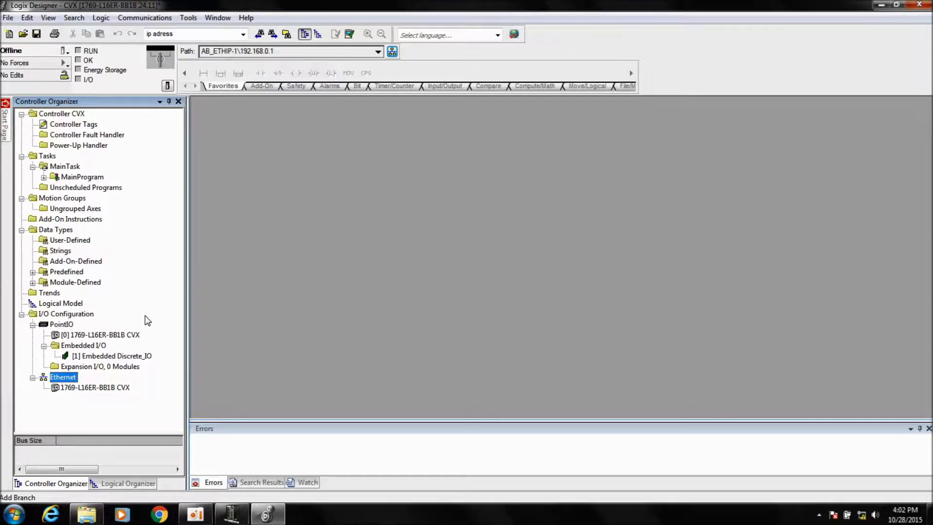
right_click(58, 378)
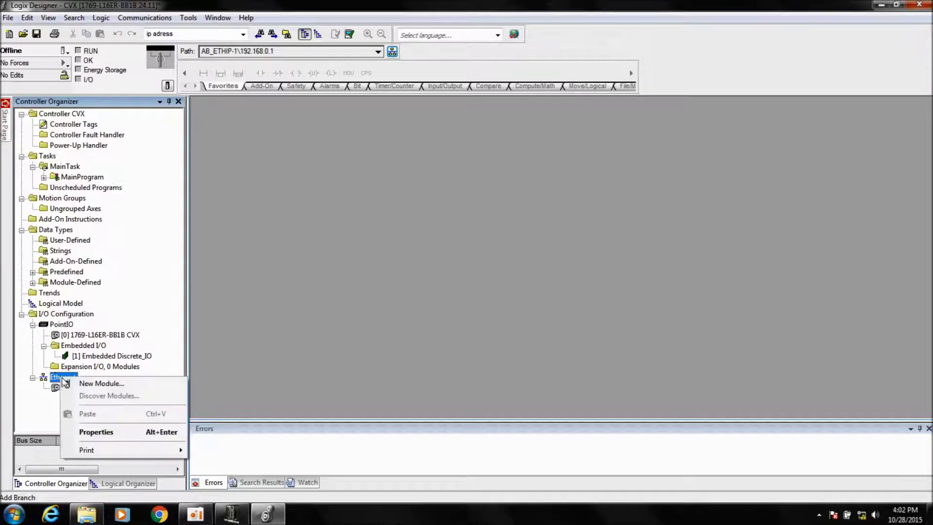
click(103, 385)
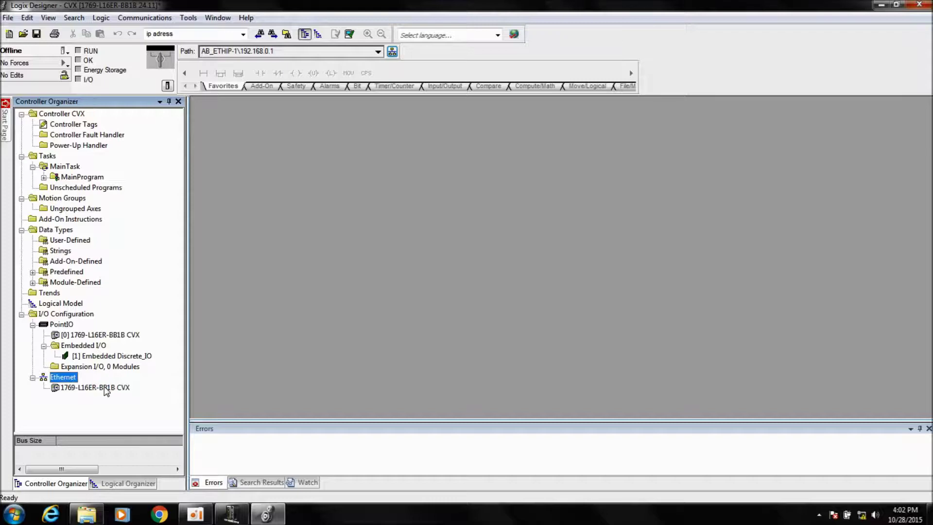
drag(345, 119, 371, 152)
click(310, 170)
click(335, 195)
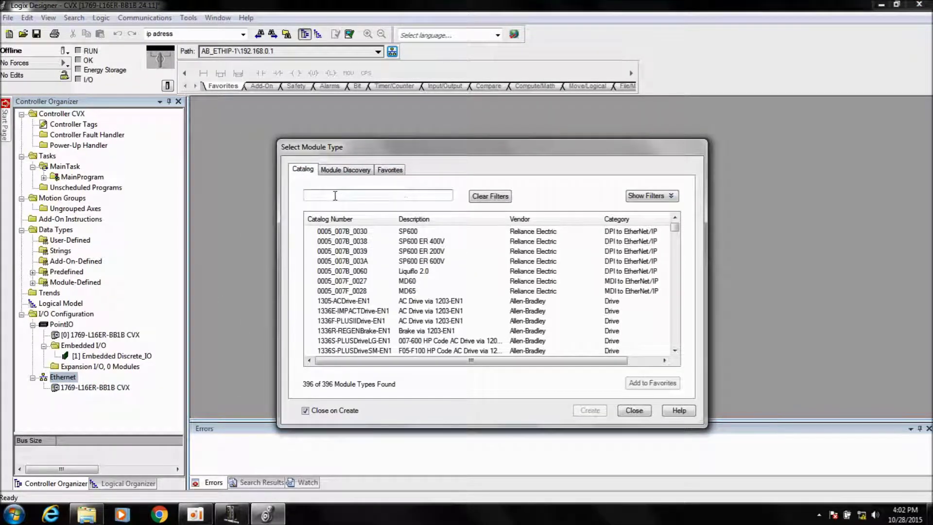
text(Keye)
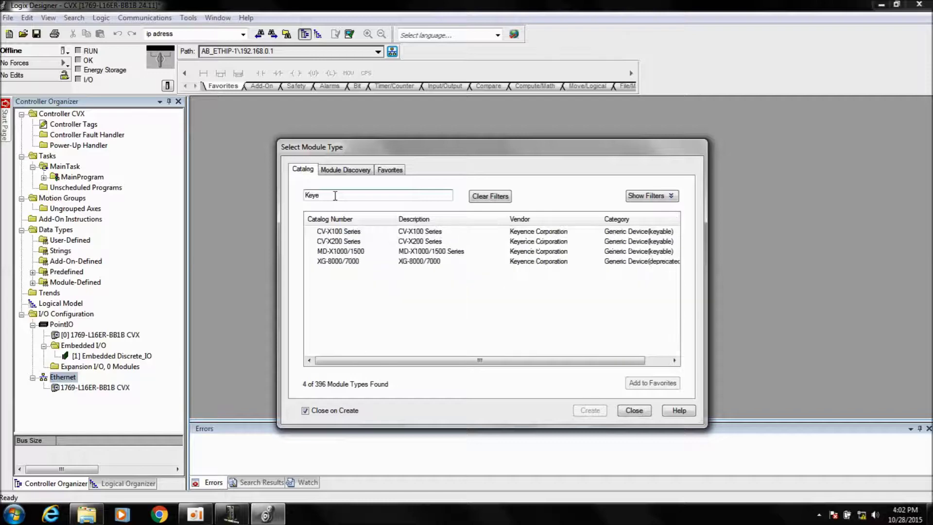
text(nce)
Step: Filter the module catalog by "cv-x" and add the CV-X200 Series to the favorites
double_click(335, 196)
text(cv-x)
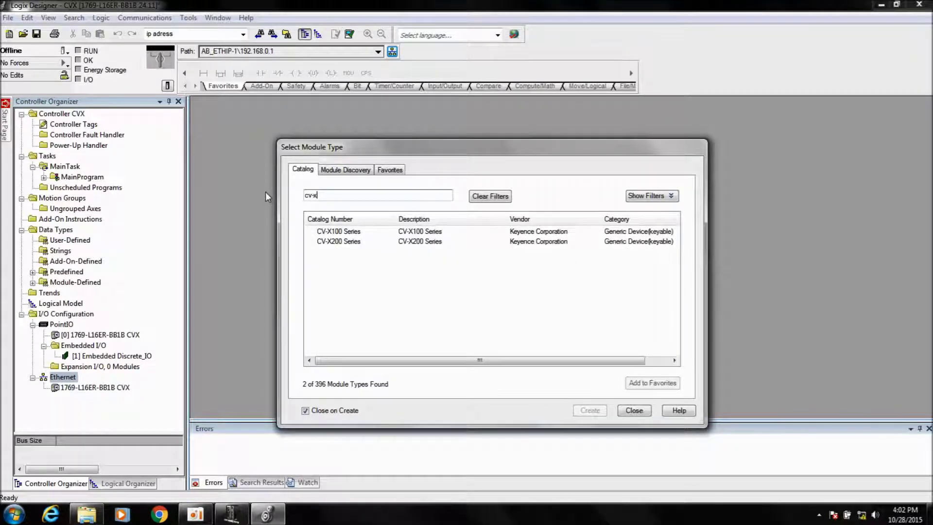
click(360, 243)
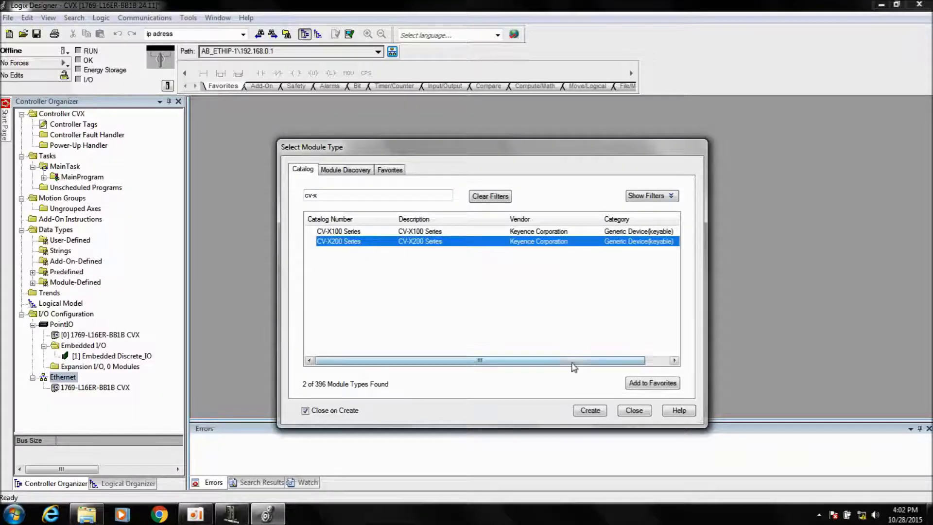
click(638, 384)
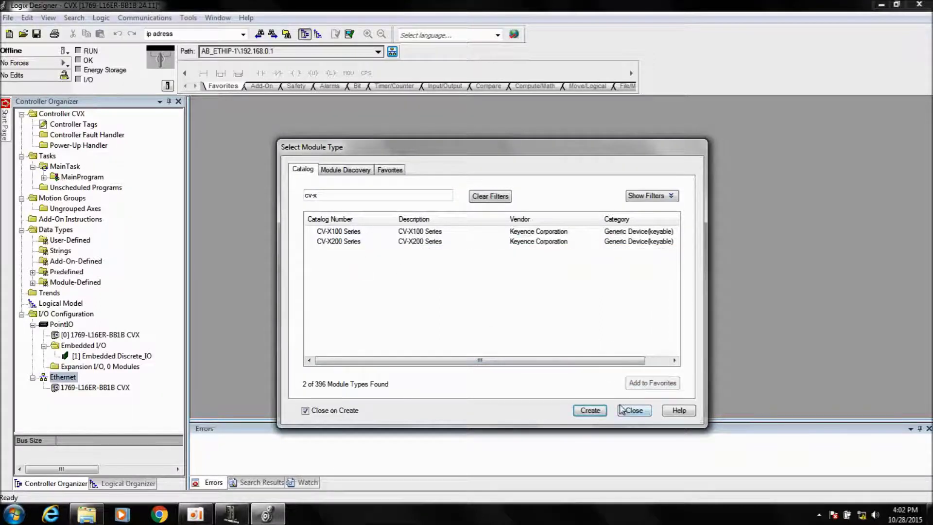
Step: Create a new CV-X200 Series module from the favorite module types
click(390, 169)
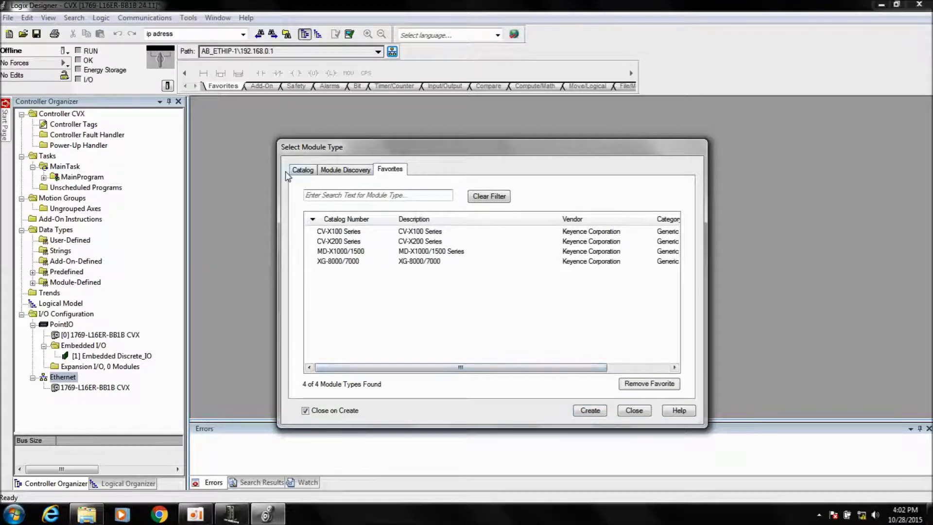
click(338, 241)
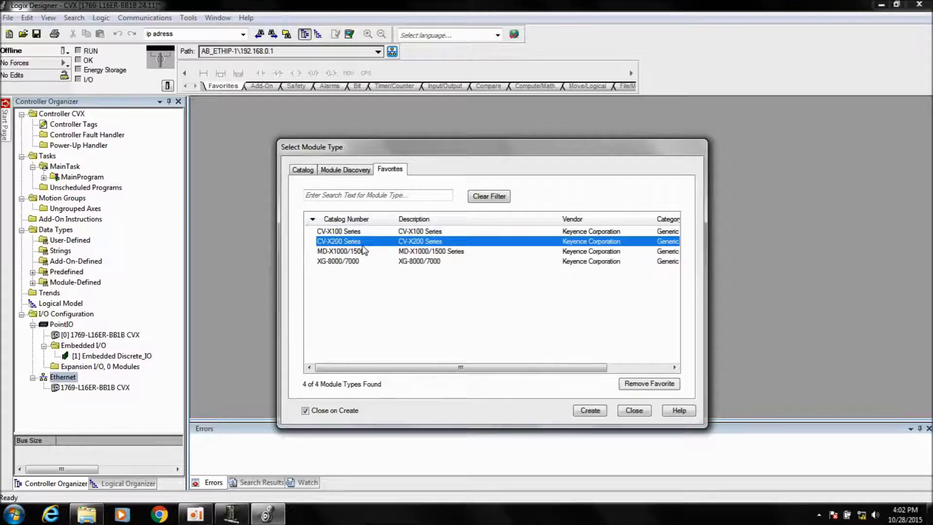
click(590, 411)
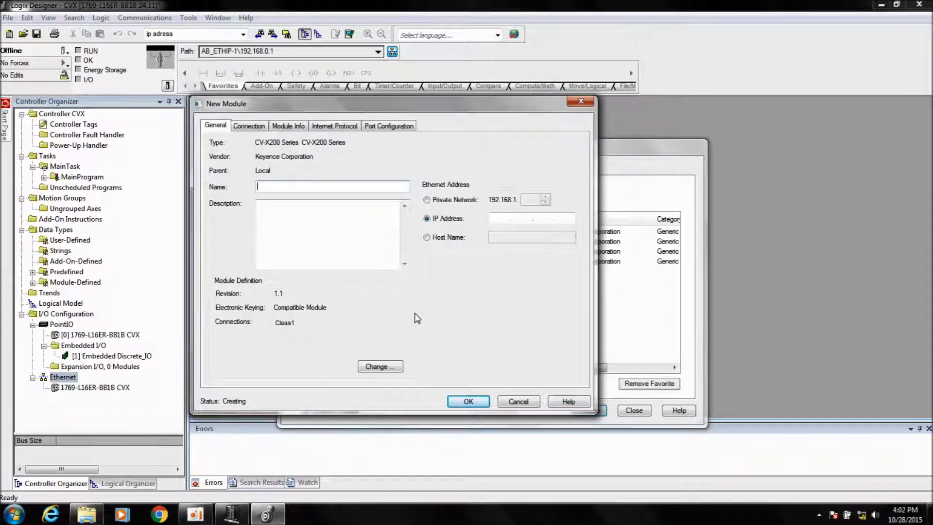
Step: Name the new module CV_X200, describe it as "CV-X200 Series Controler", and set its IP address to 192.168.0.10
text(CV_C)
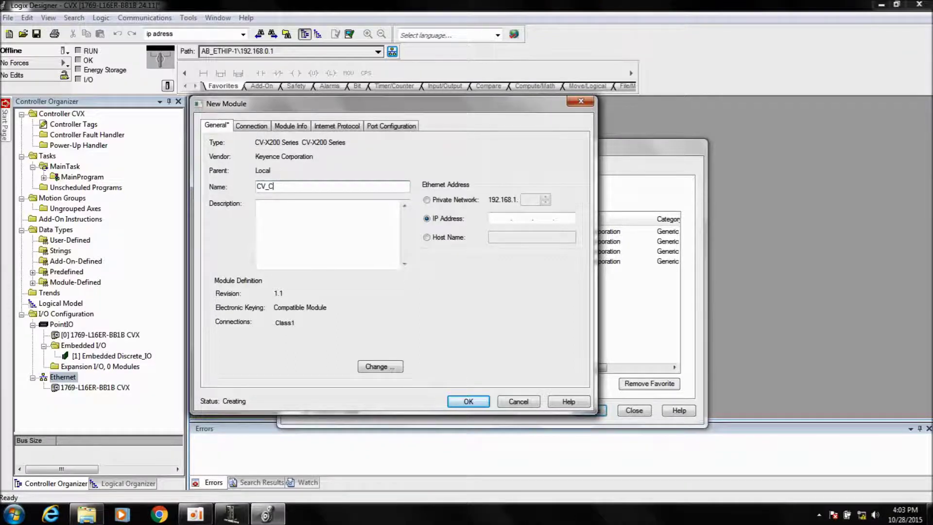
key(BackSpace)
text(X200)
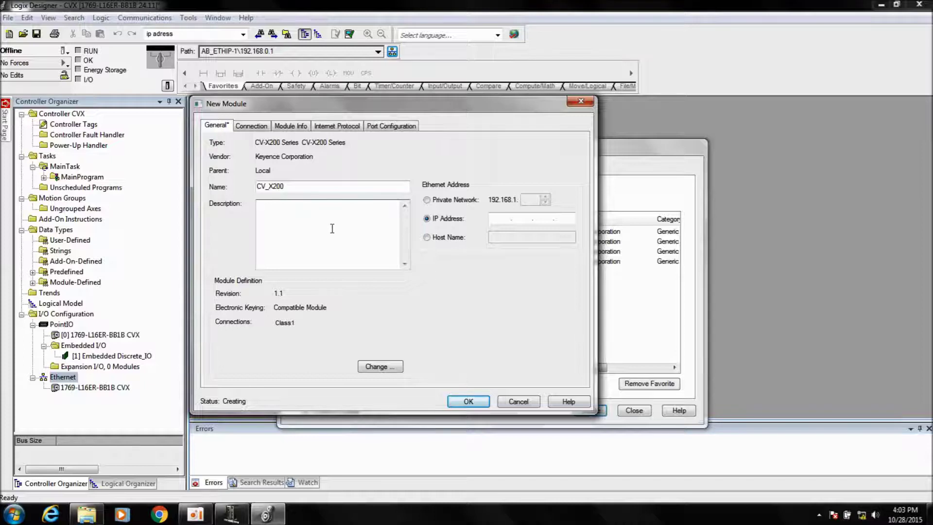
text(CV-X200 Series Controler)
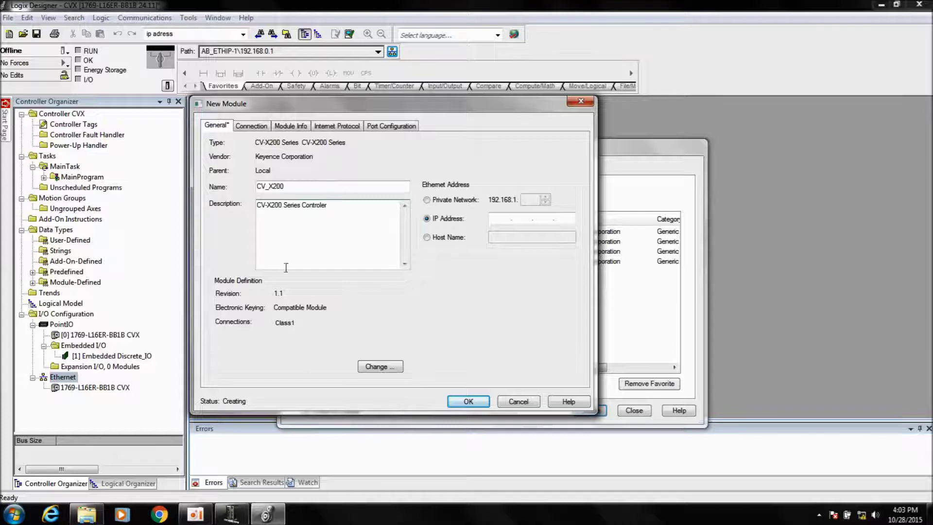
click(500, 219)
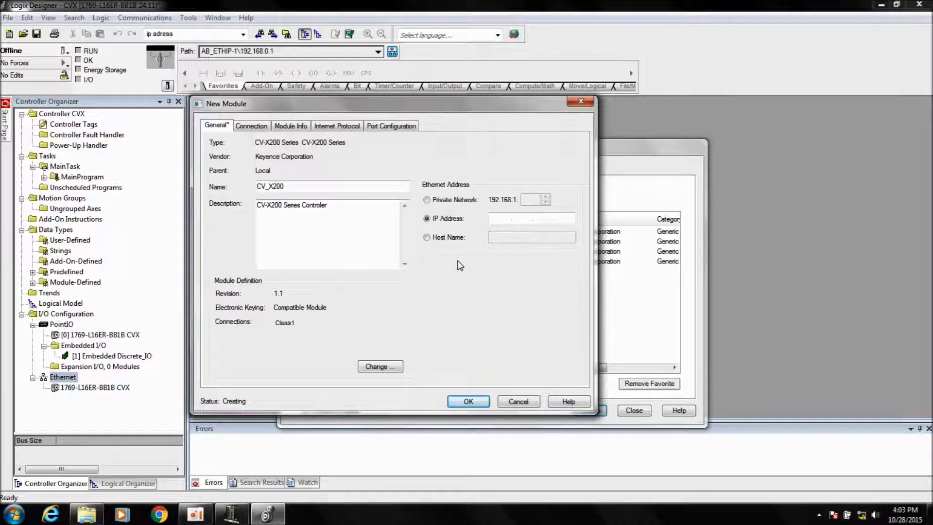
text(192.168.0.10)
Step: Change the Class1 connection's data type to DINT in the module definition and accept the definition
click(369, 367)
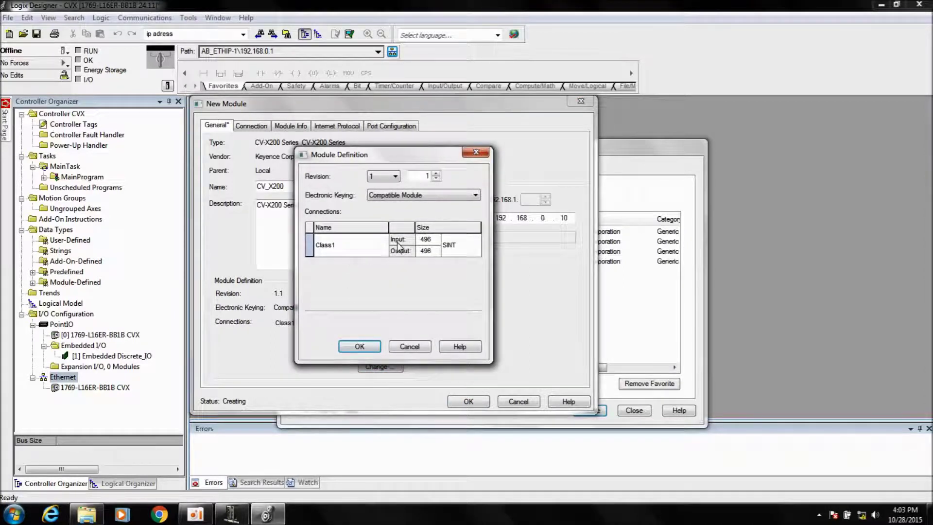
click(460, 252)
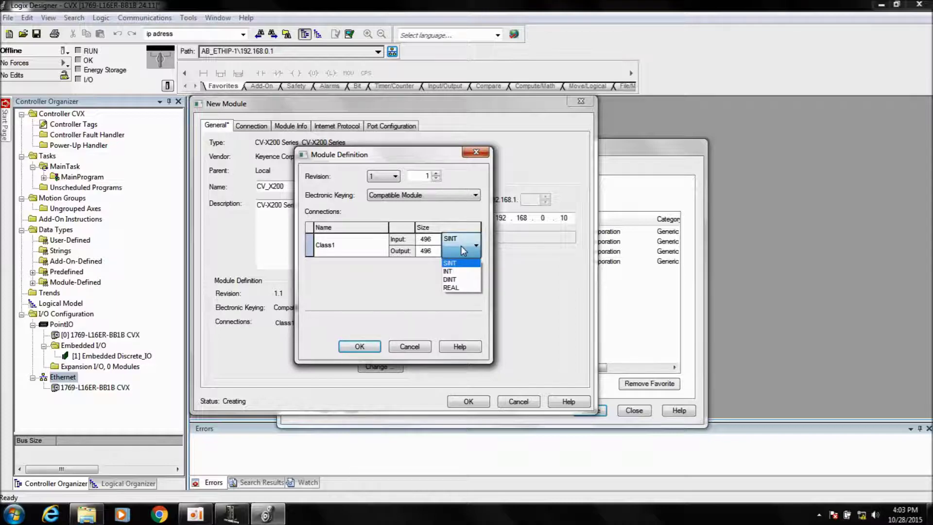
click(457, 280)
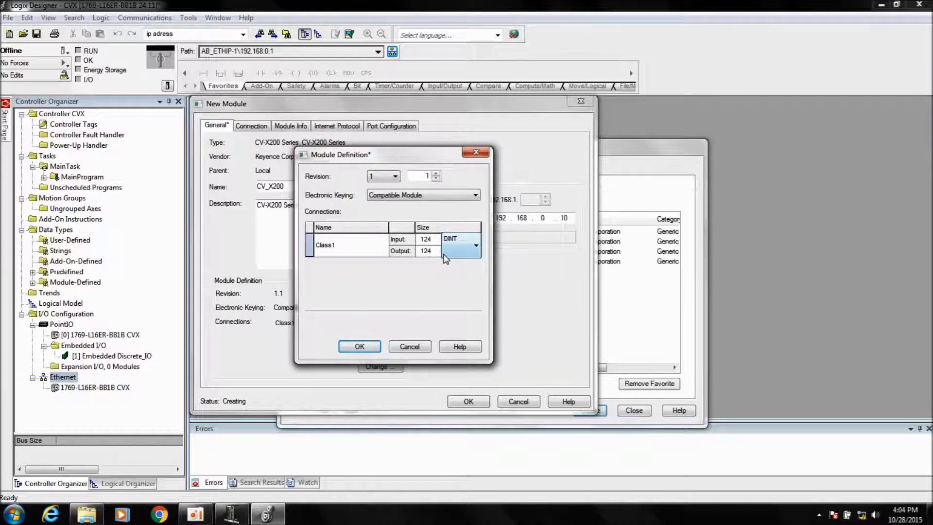
click(459, 252)
click(451, 280)
click(361, 349)
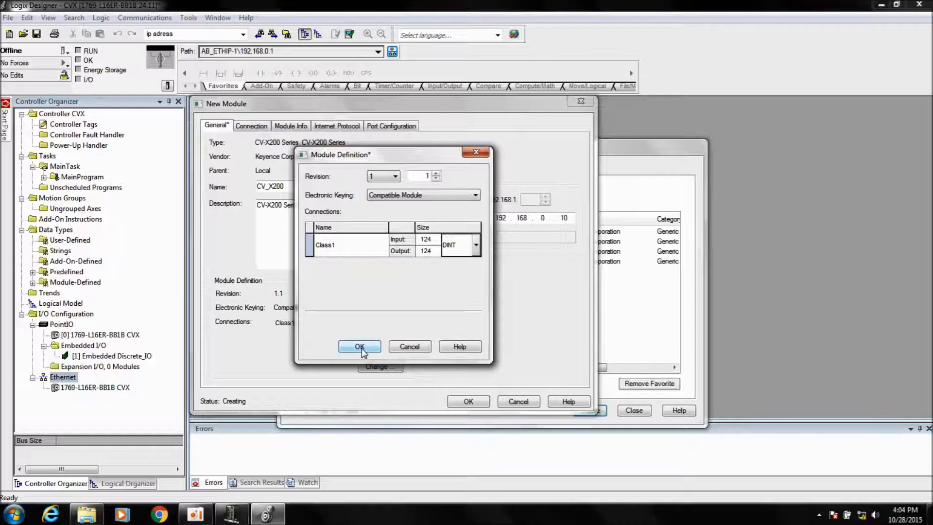
Step: Confirm the module definition change, check the Class1 connection settings, and create the CV_X200 module
click(361, 349)
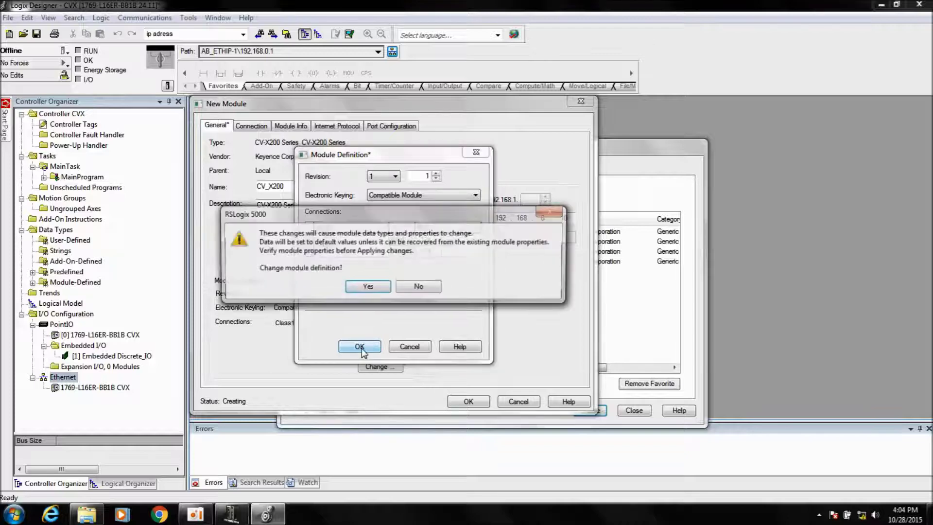
click(365, 285)
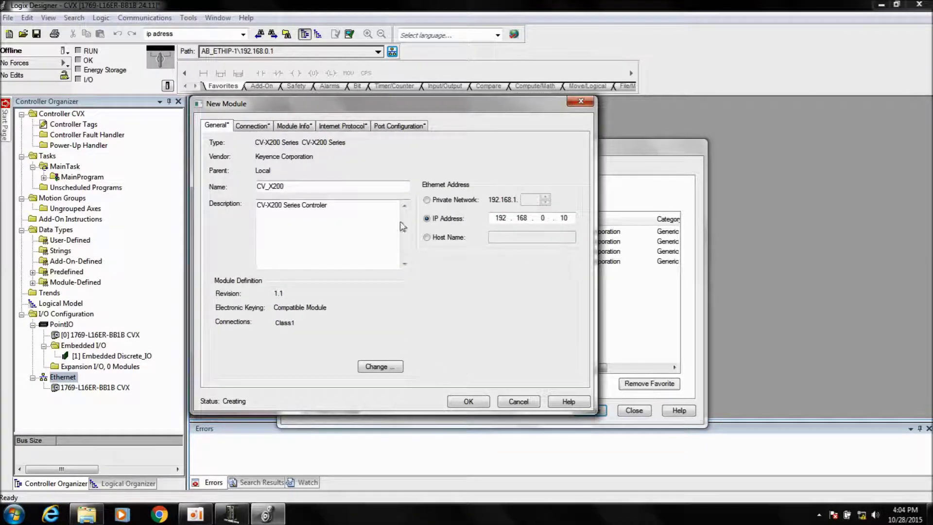
click(265, 126)
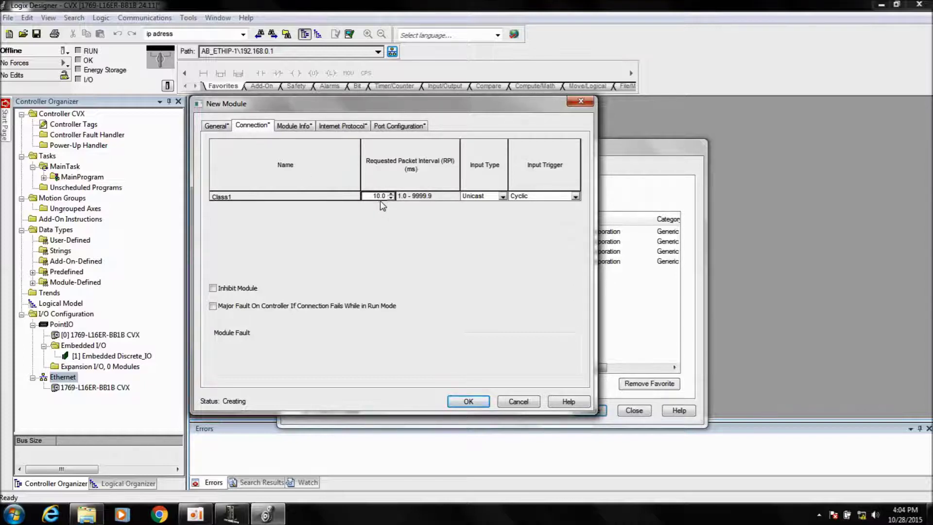
click(211, 126)
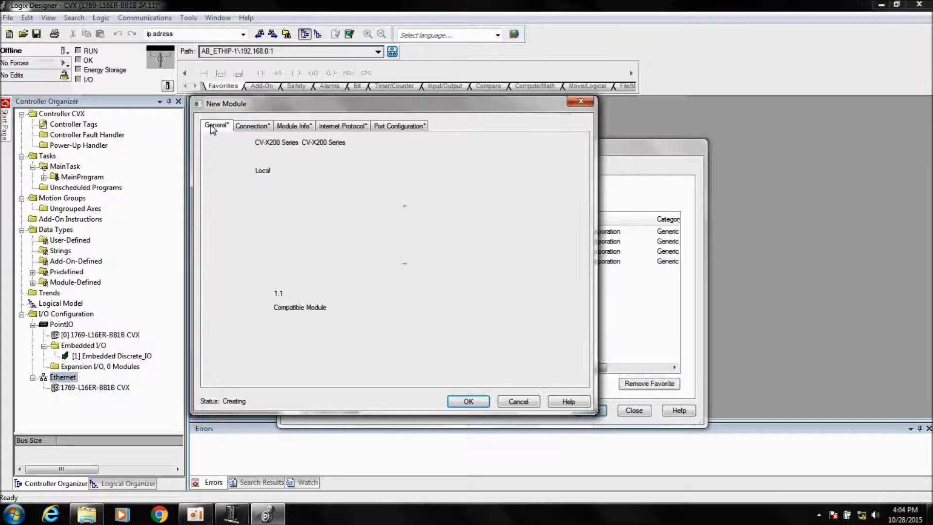
click(473, 402)
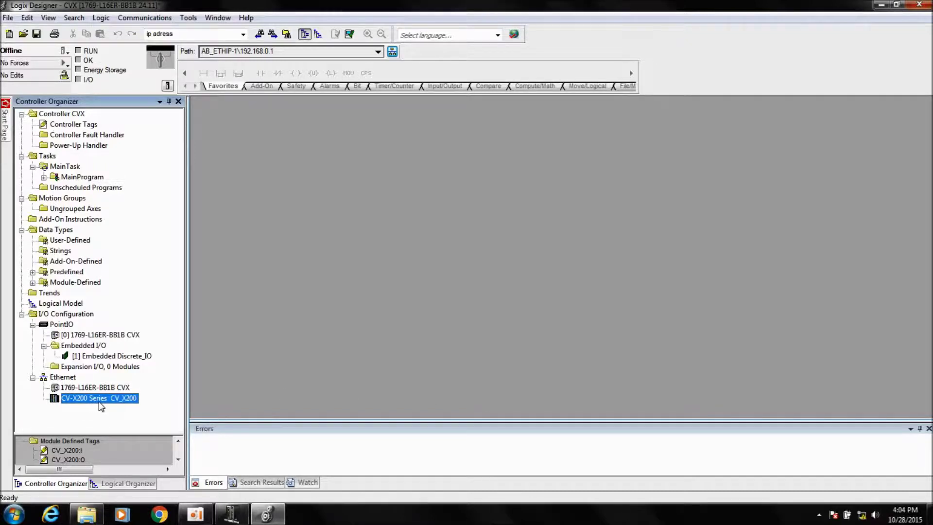
Step: Open the controller tags and expand CV_X200:I down to its Data array to examine the input tags
click(87, 126)
double_click(86, 126)
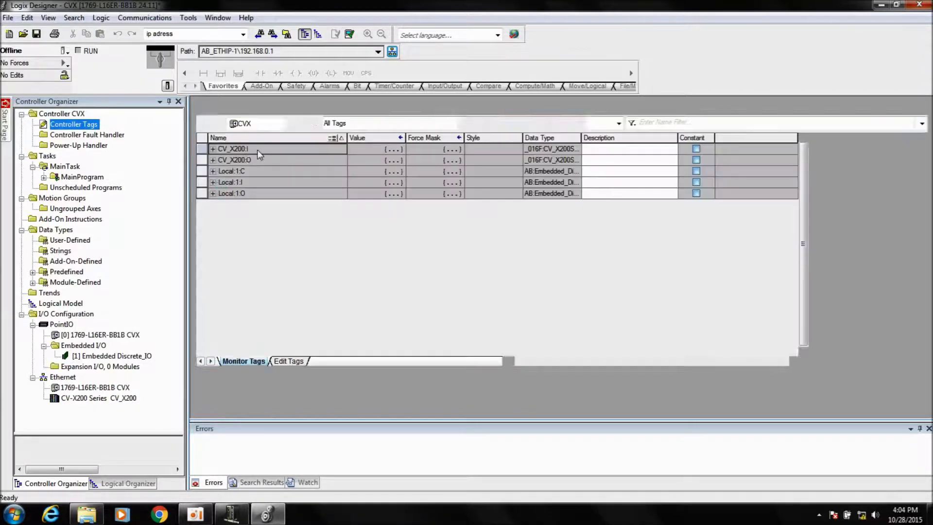
click(212, 149)
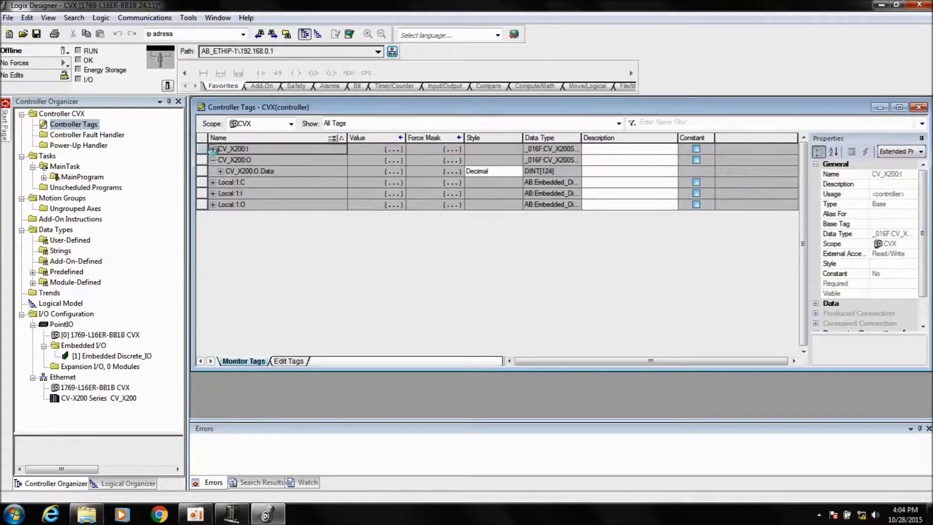
click(213, 182)
click(220, 171)
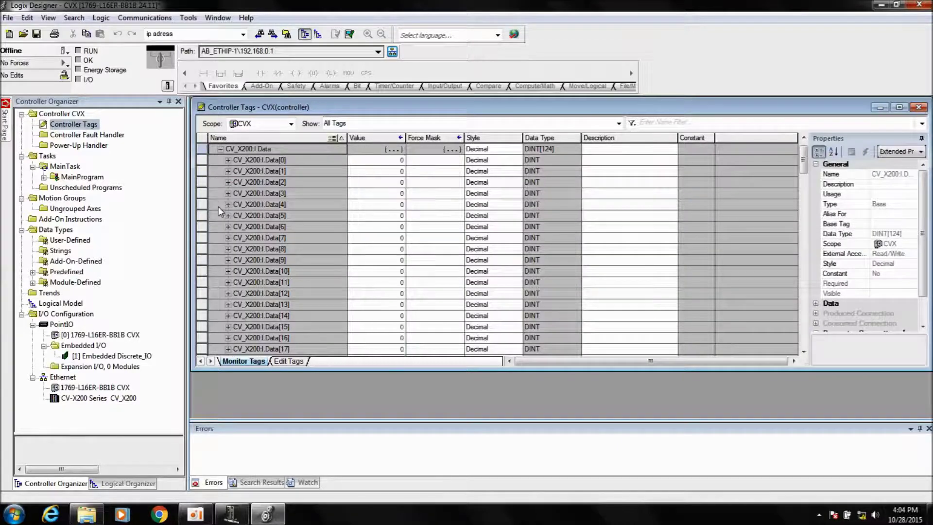
click(287, 238)
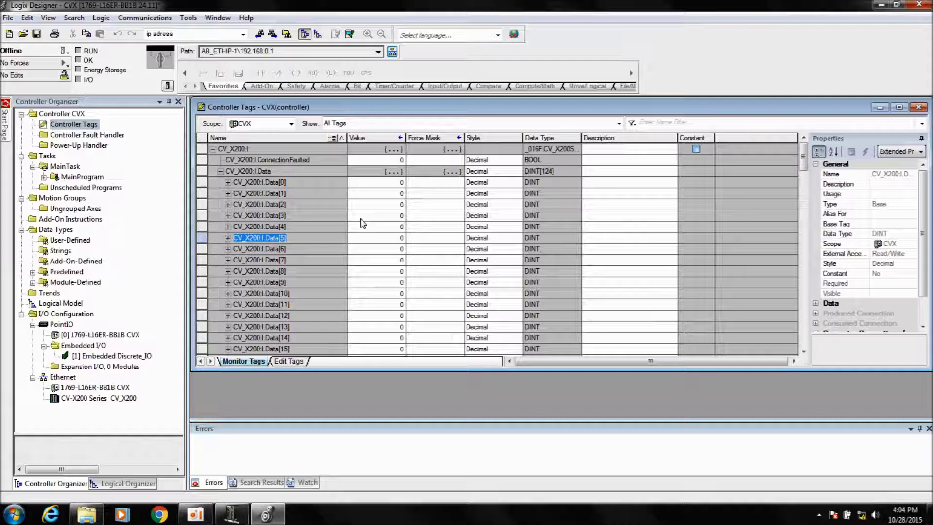
click(305, 159)
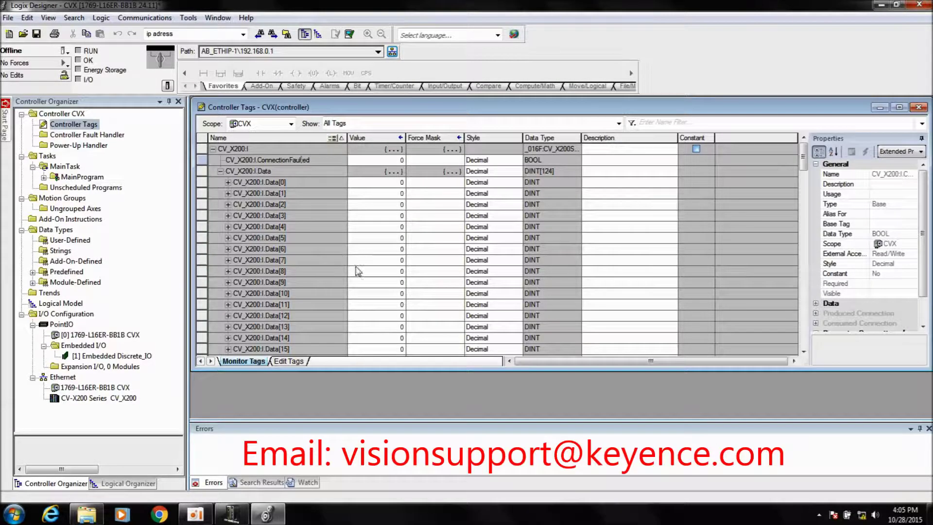
Step: Import the tag descriptions from CV_X200_EIP_TAG_DESCRIPTIONS in the CVX200_EDS folder on the desktop
click(188, 18)
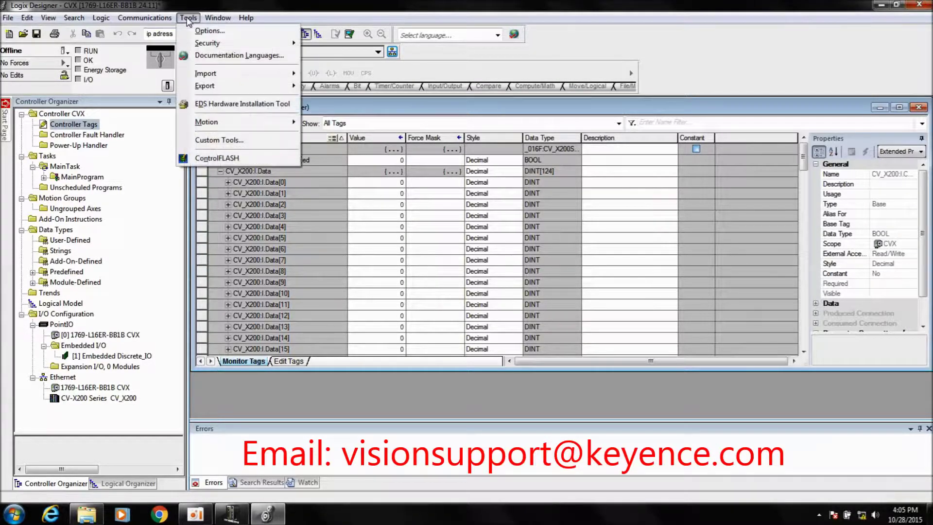
mouse_move(209, 72)
click(329, 74)
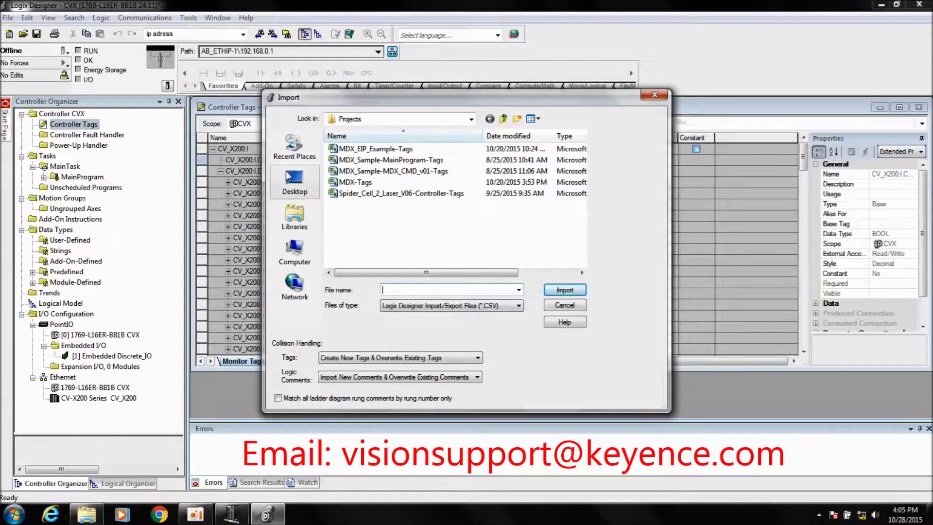
click(291, 180)
double_click(362, 209)
click(373, 152)
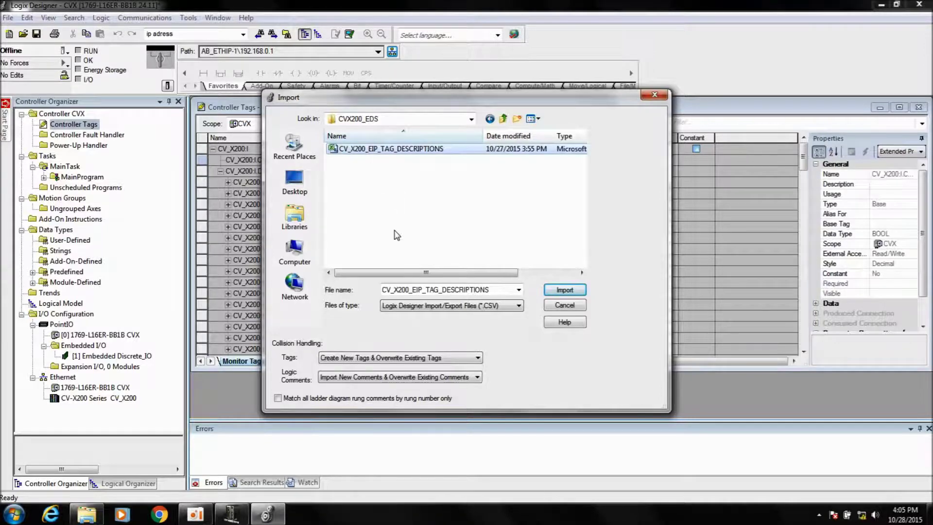
click(564, 290)
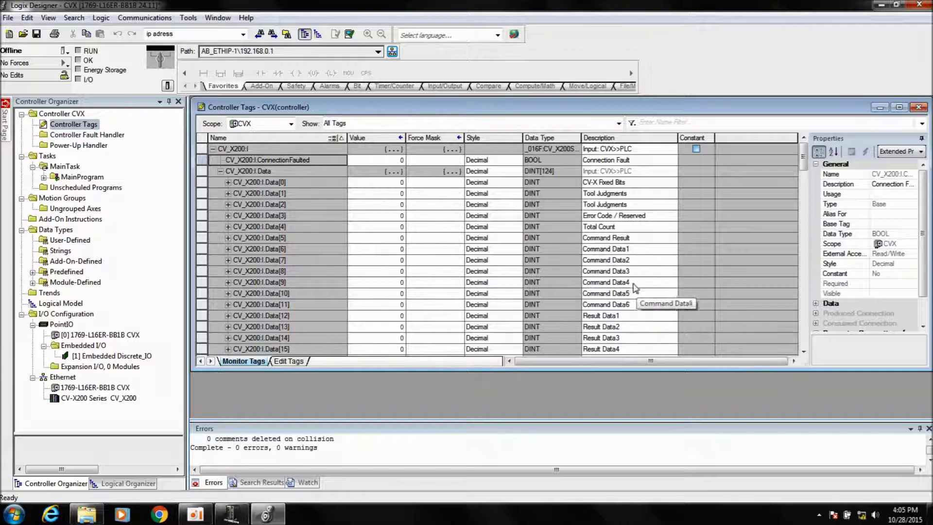
Step: Review the imported descriptions across the CV_X200:I.Data tags
click(671, 260)
click(692, 256)
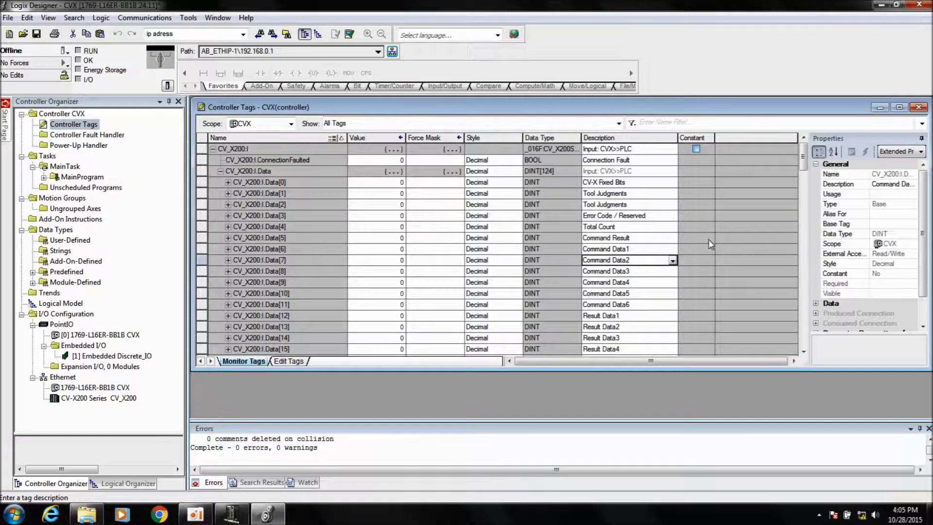
scroll(708, 239, down, 9)
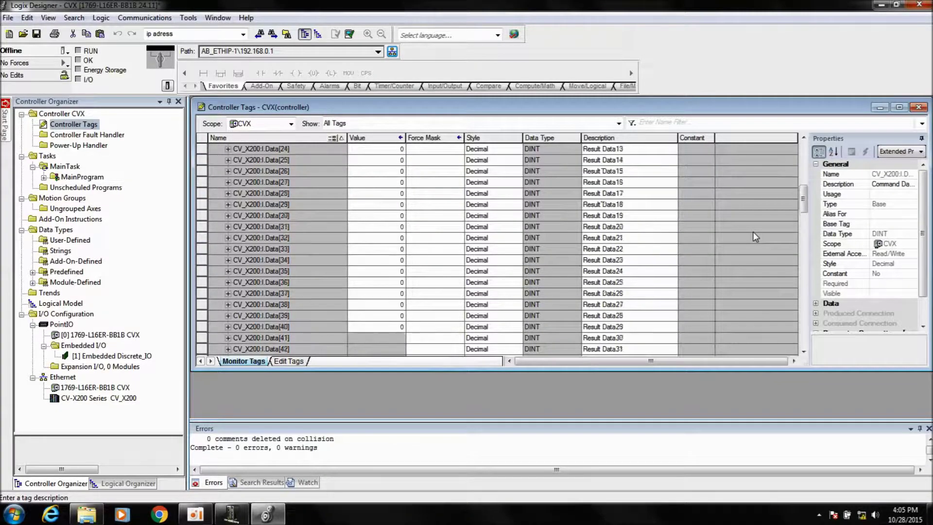
scroll(753, 237, down, 2)
drag(803, 228, 797, 319)
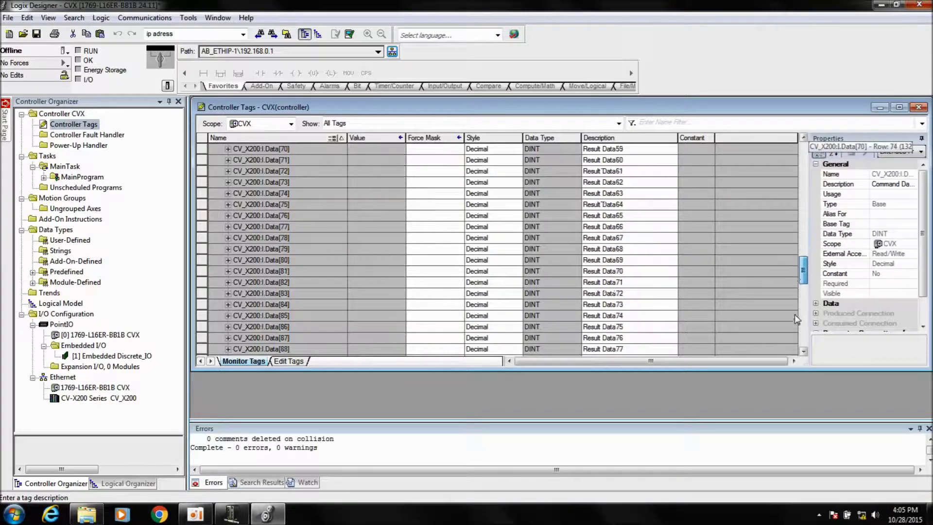
drag(802, 270, 802, 165)
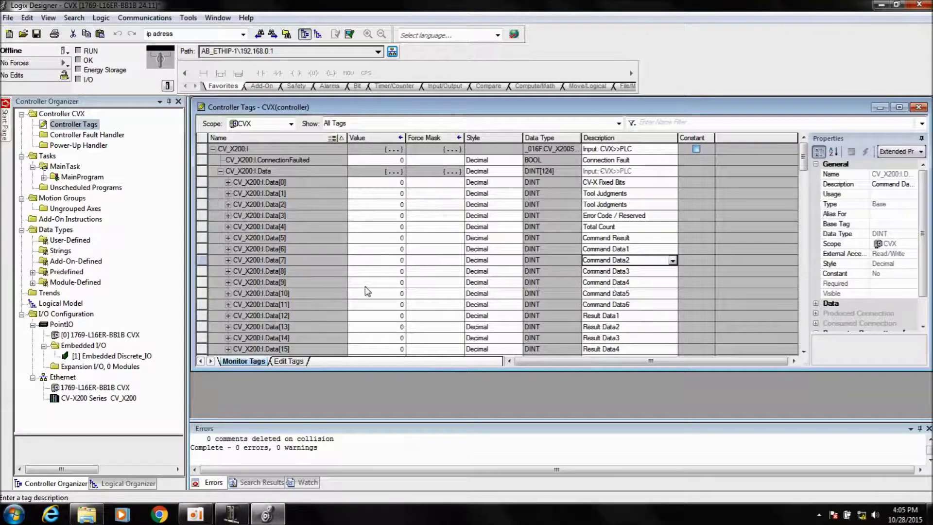
Step: Download the CVX project to the controller and change the controller mode back to Remote Run
click(63, 52)
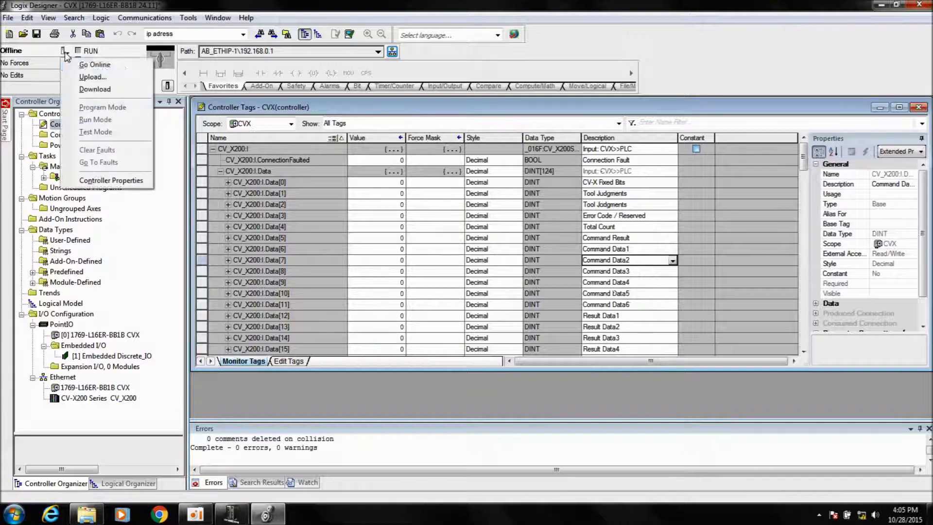
click(97, 88)
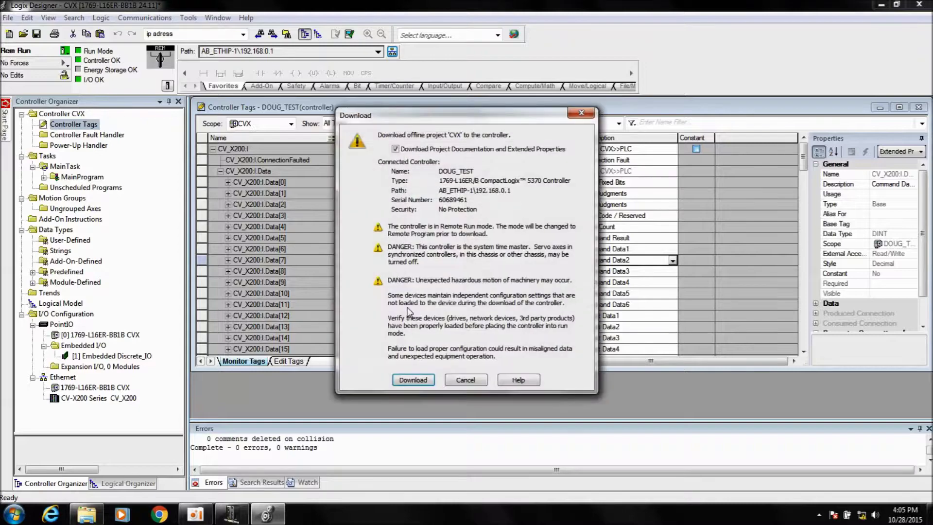
click(414, 379)
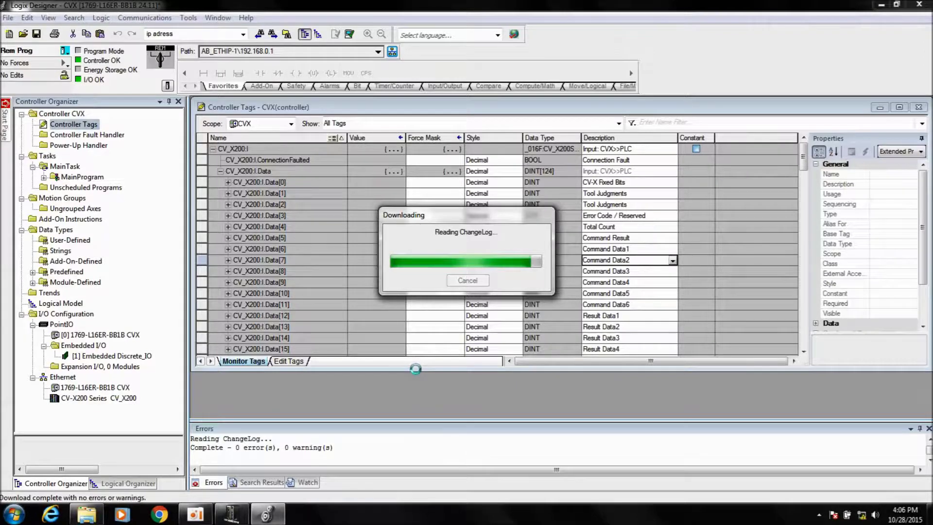
click(523, 284)
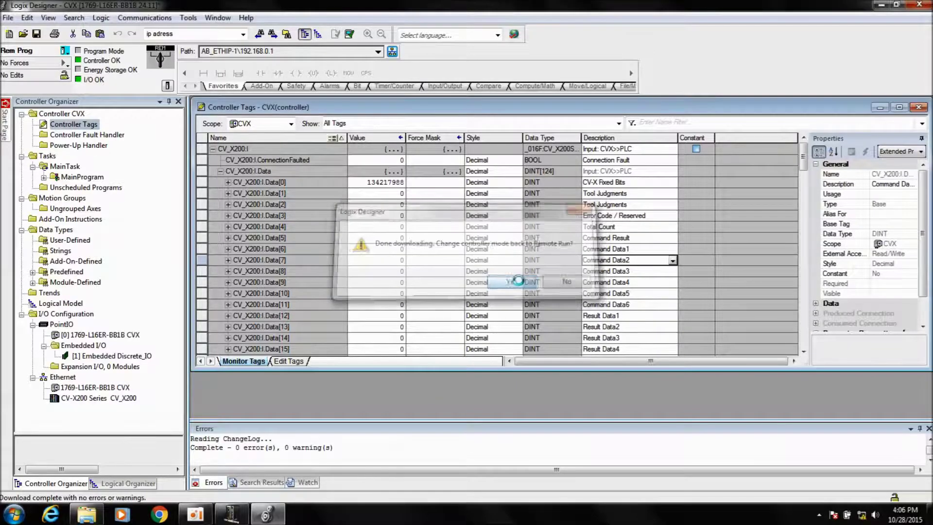
Step: Switch to the CV-X Series Terminal-Software and check the cyclic communication status in the EtherNet/IP Memory Monitor
click(240, 519)
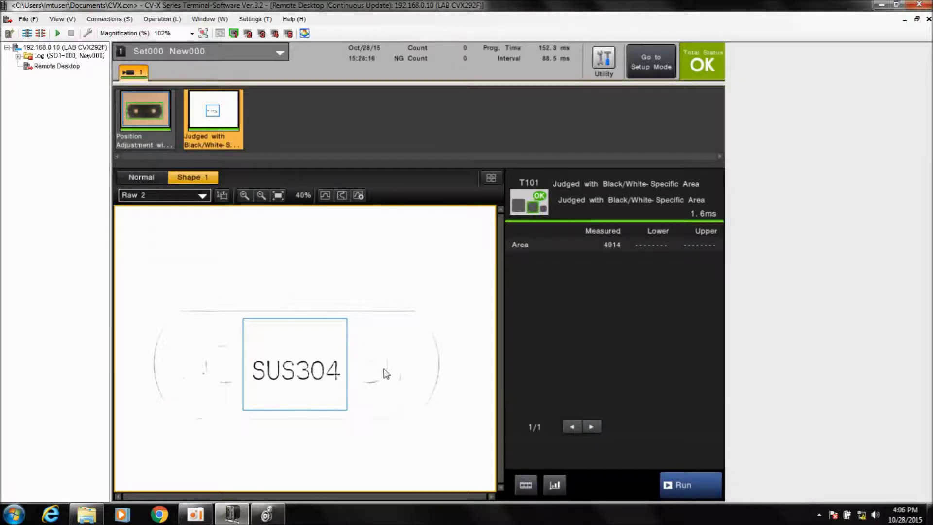
click(606, 60)
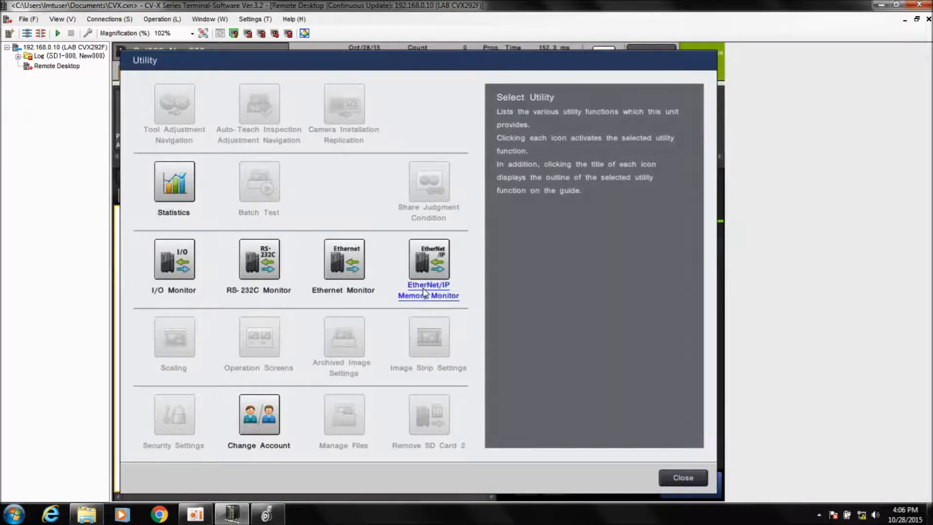
click(430, 251)
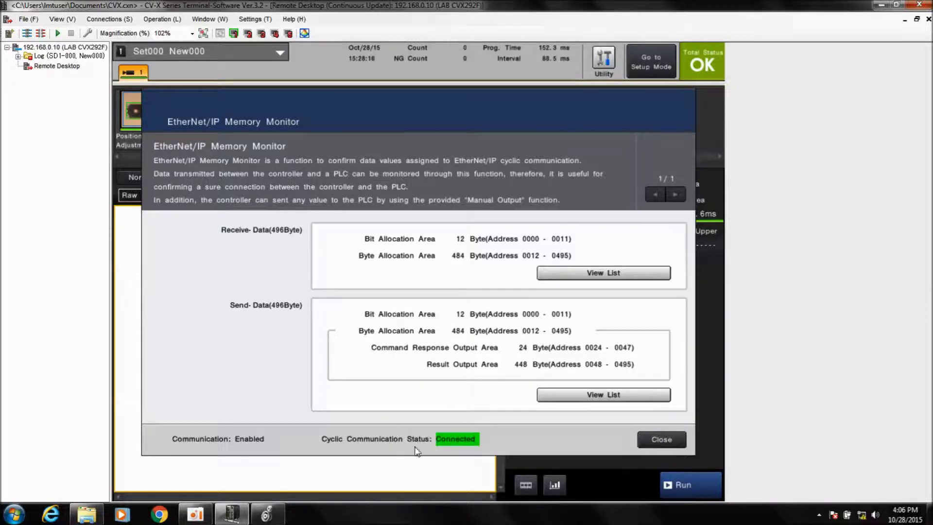
click(661, 439)
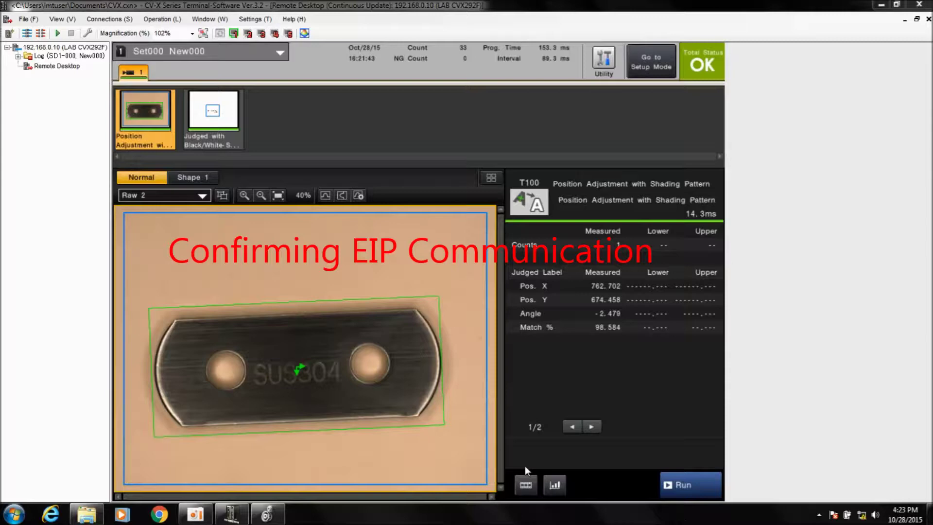
Step: Run the inspection on the CV-X and examine the Receive-Data list in the EtherNet/IP Memory Monitor
click(691, 488)
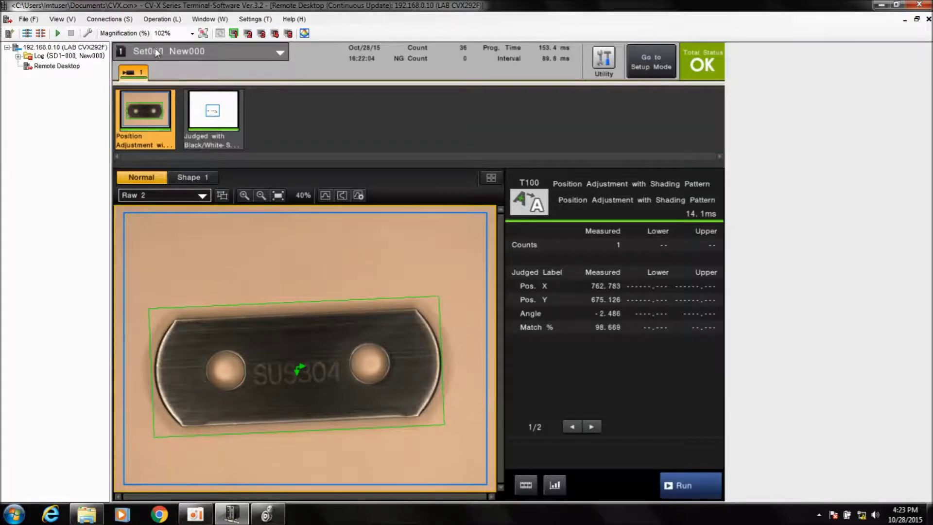
click(603, 58)
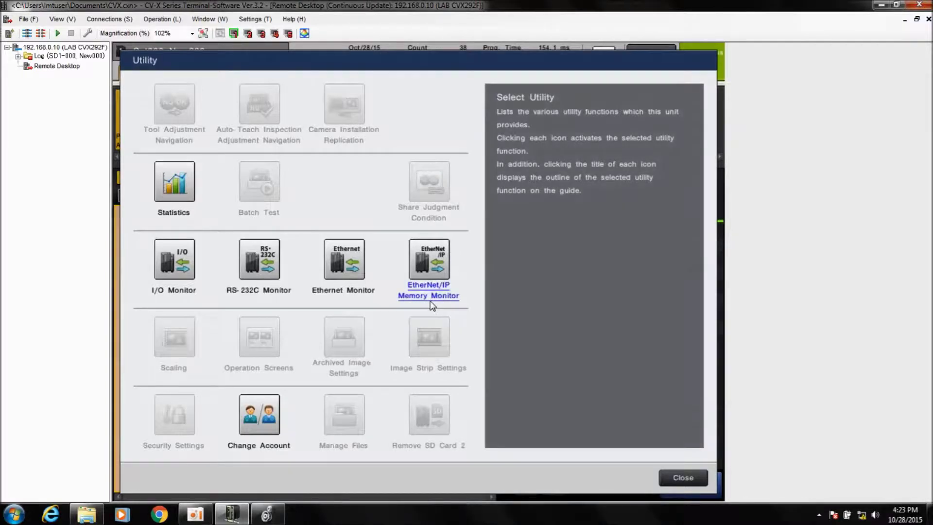
click(429, 269)
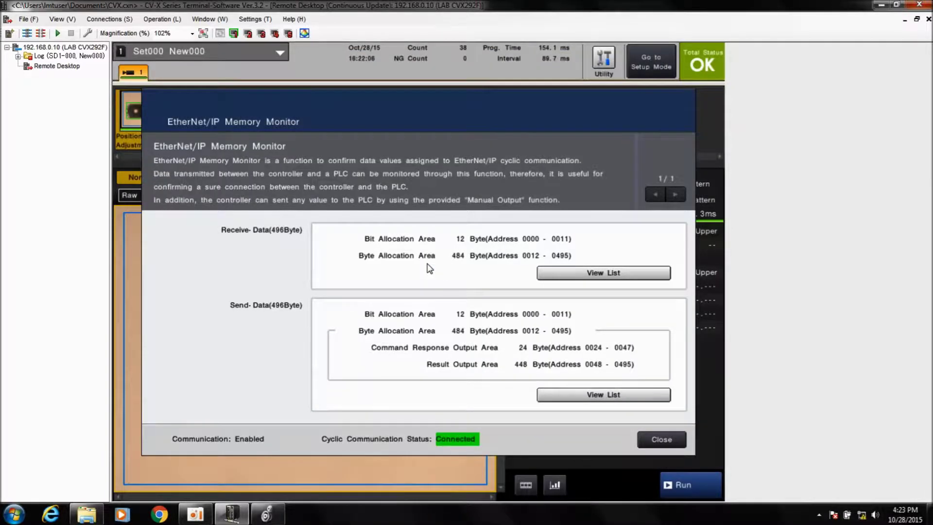
click(543, 273)
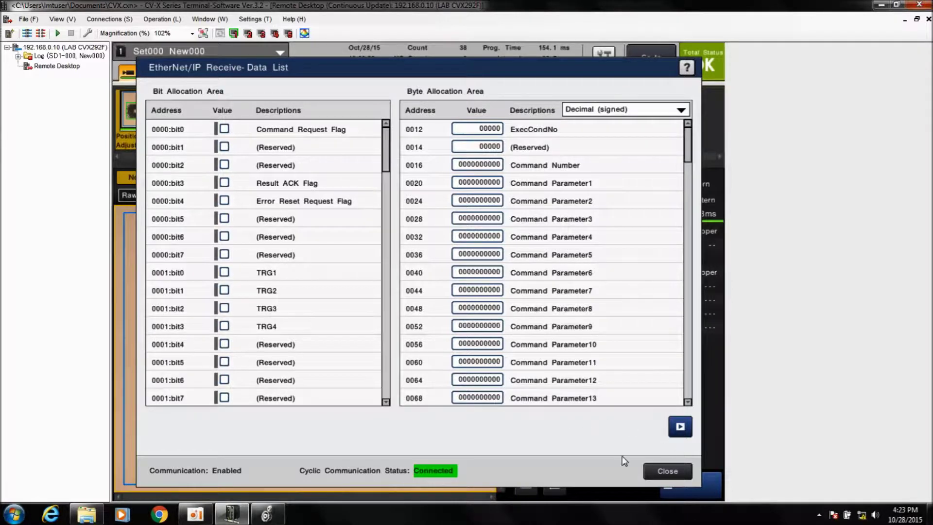
click(645, 466)
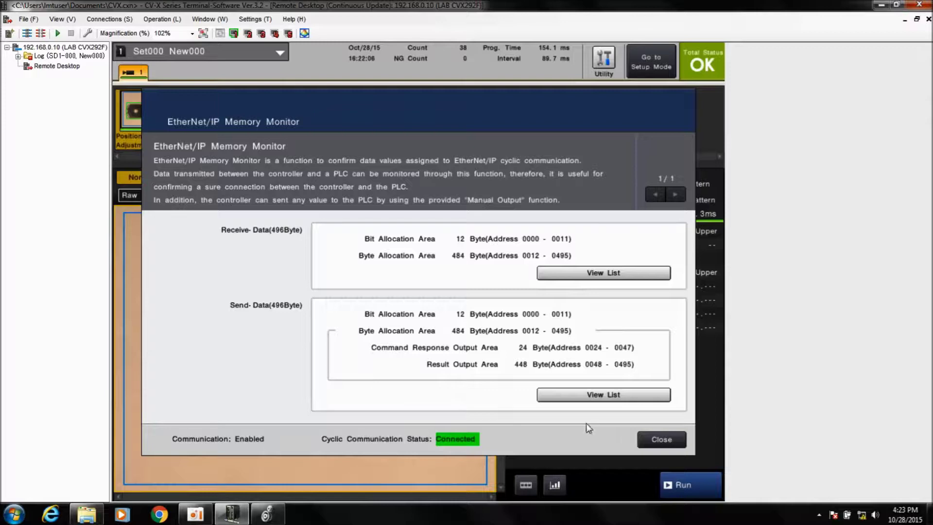
Step: Examine the EtherNet/IP Send-Data list, viewing its byte values in Hexadecimal and again in Decimal (signed)
click(585, 398)
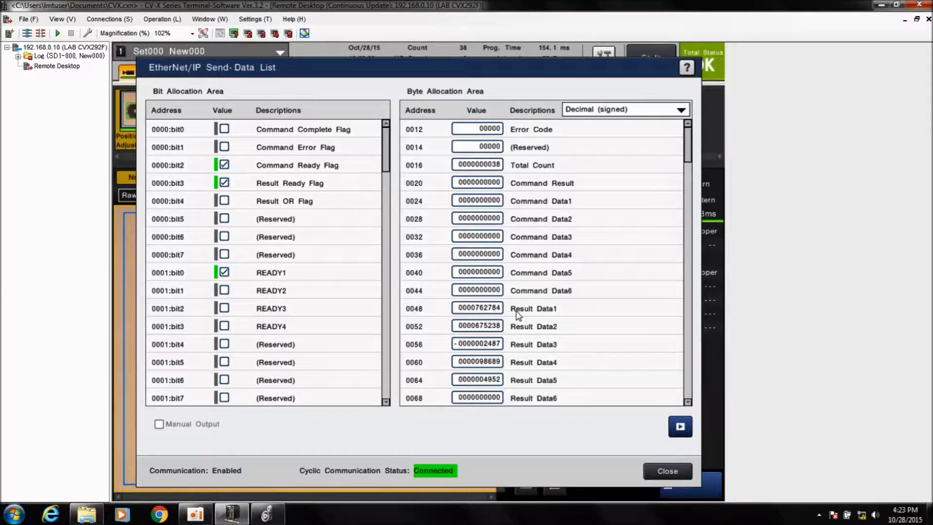
click(608, 112)
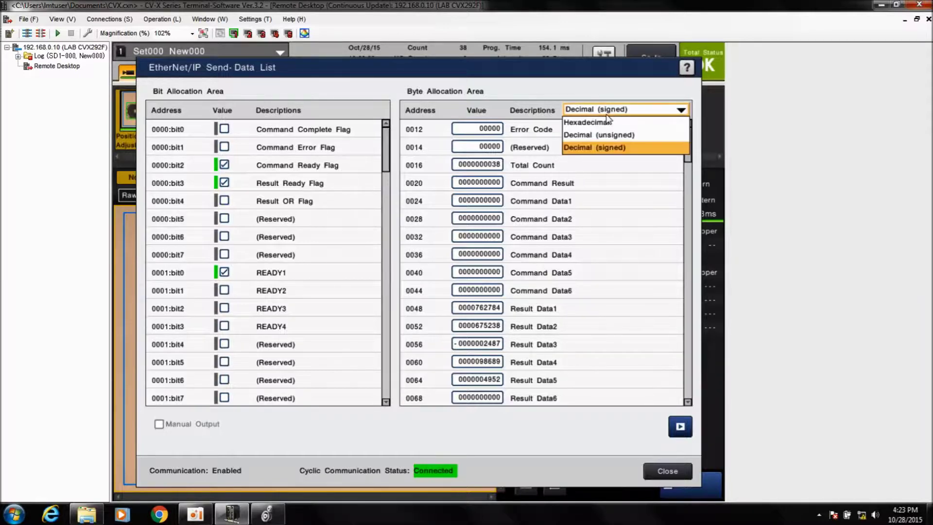
click(605, 122)
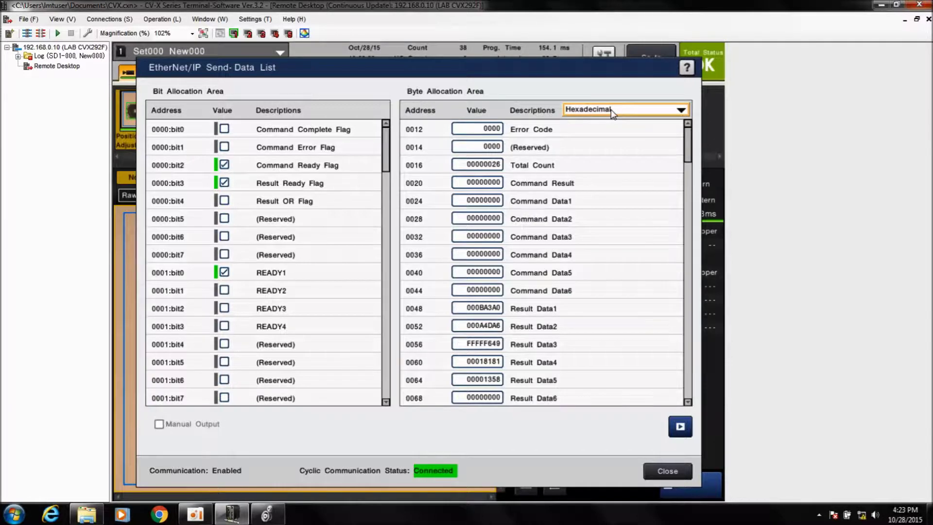
click(611, 113)
click(592, 148)
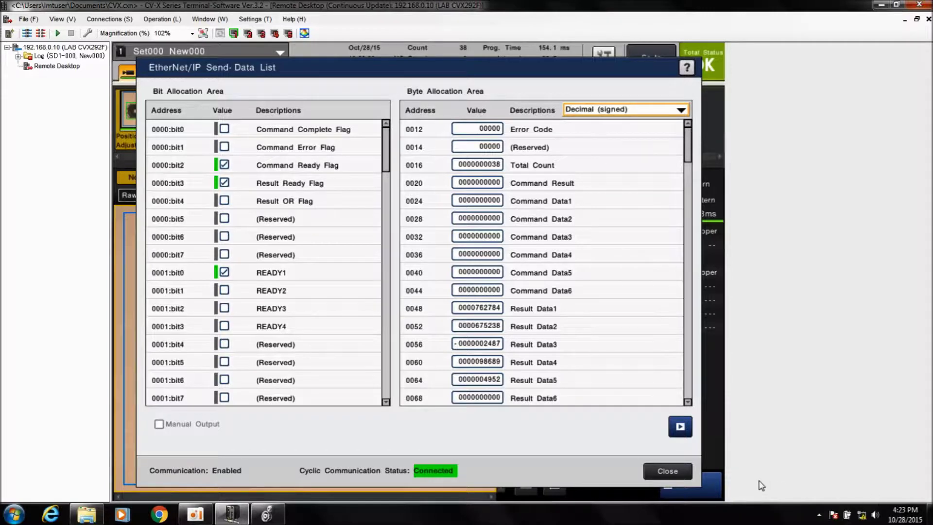
Step: Run the inspection from the Send-Data list and check in Logix Designer the CV_X200:I.Data results and the bits of Data[0]
click(680, 426)
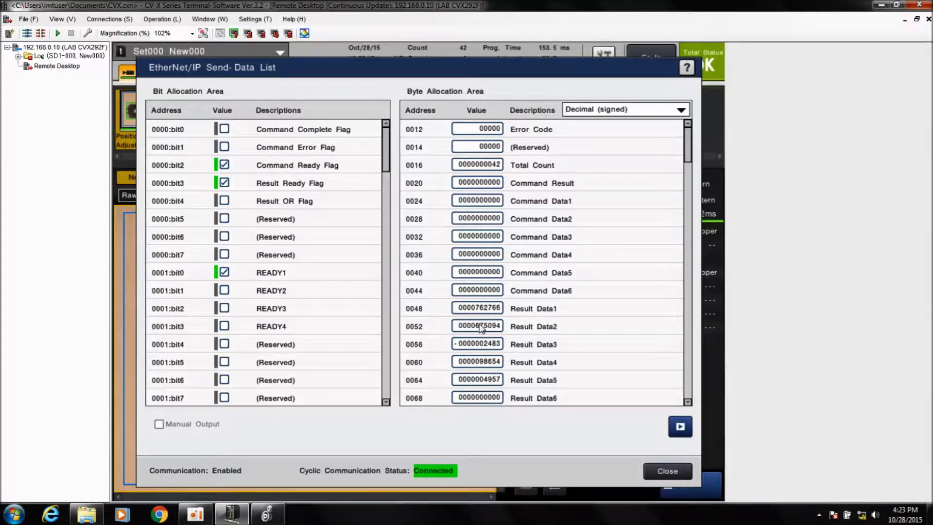
click(270, 514)
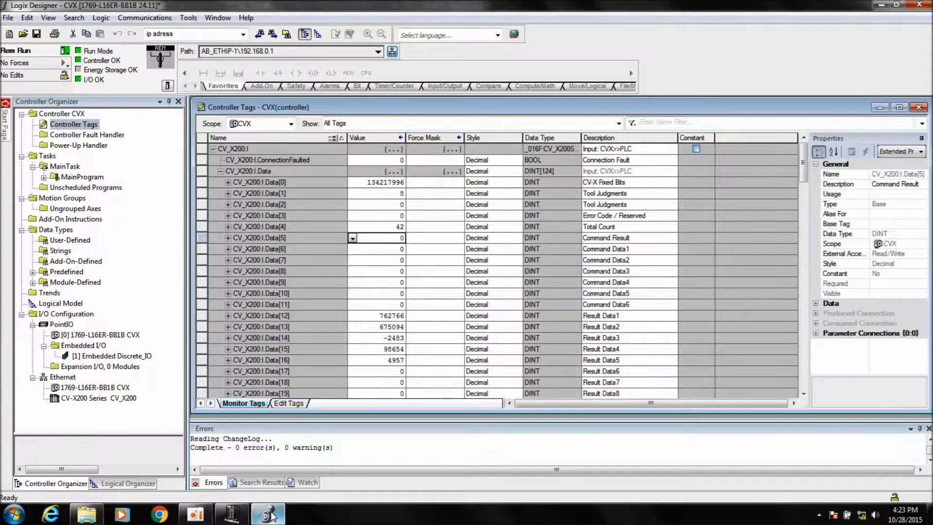
click(582, 319)
click(428, 316)
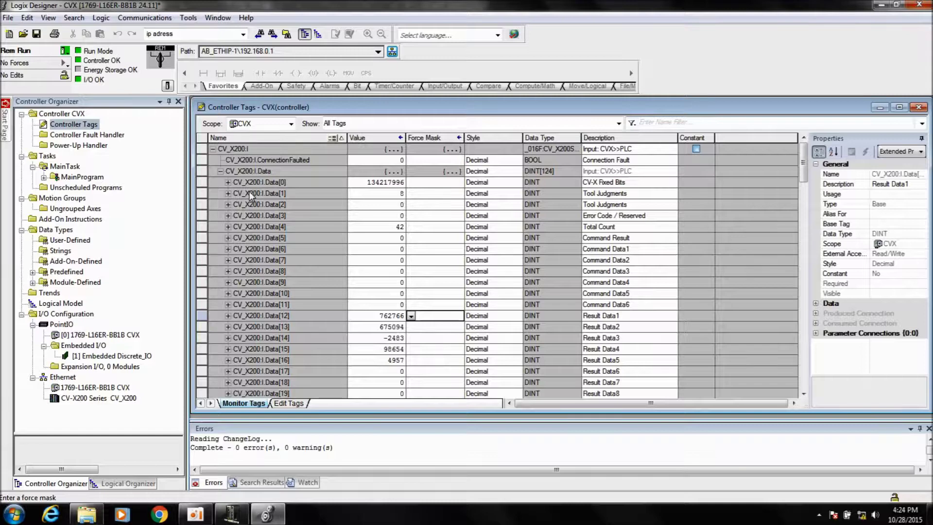
click(227, 182)
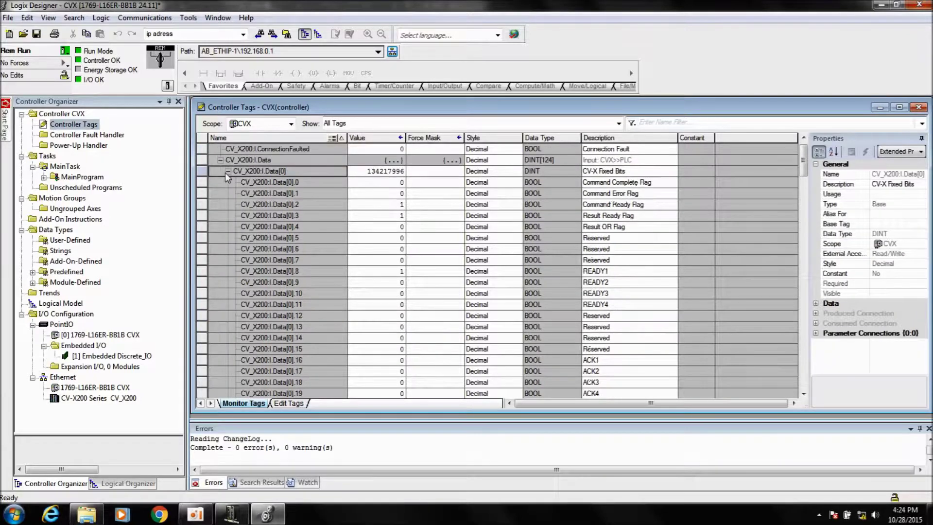
click(228, 171)
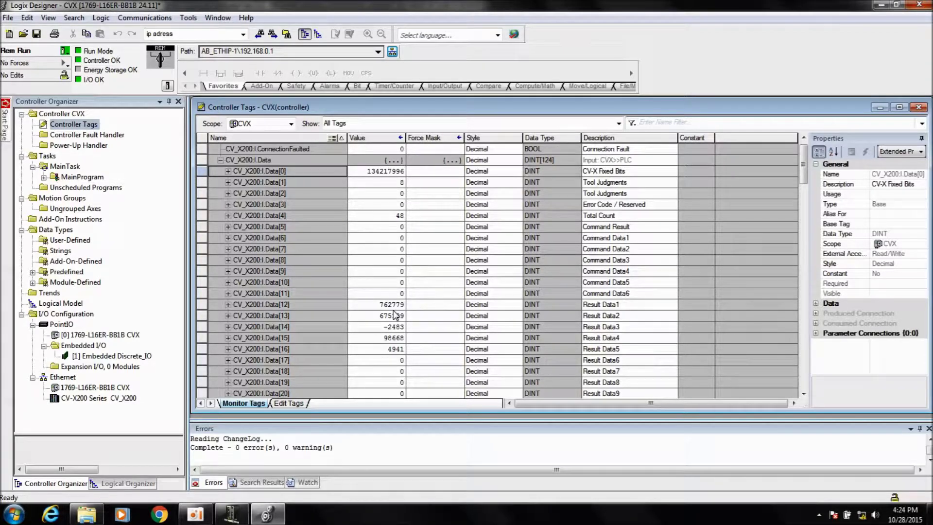
Step: Switch back to the CV-X Series Terminal-Software and close the Send-Data list and the EtherNet/IP Memory Monitor
click(236, 516)
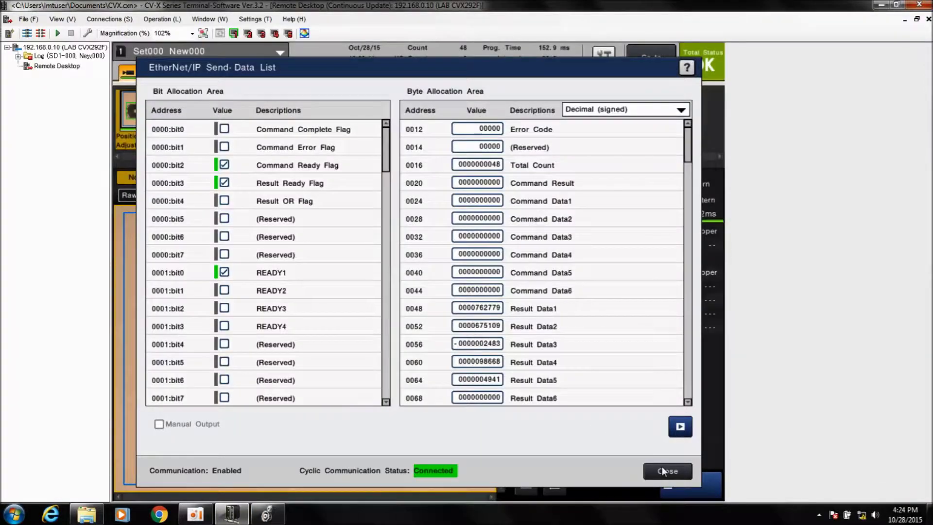
click(660, 468)
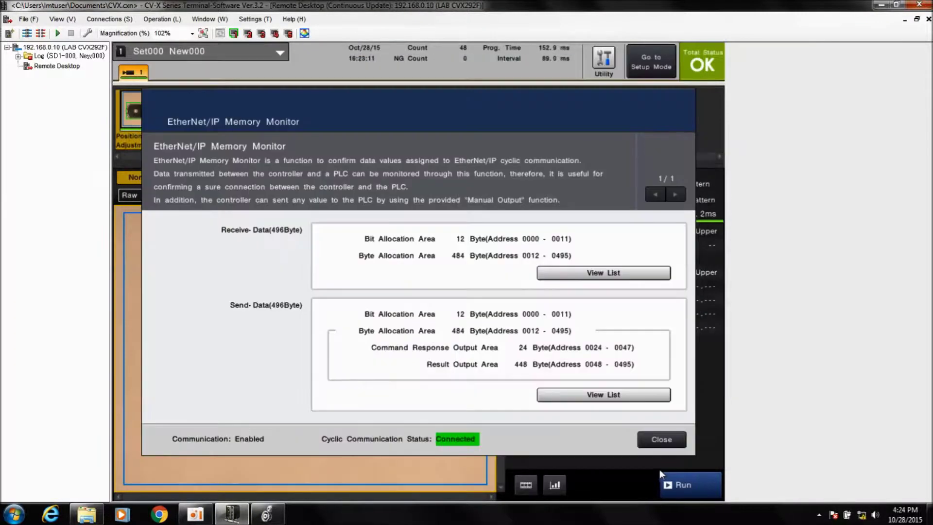
click(658, 442)
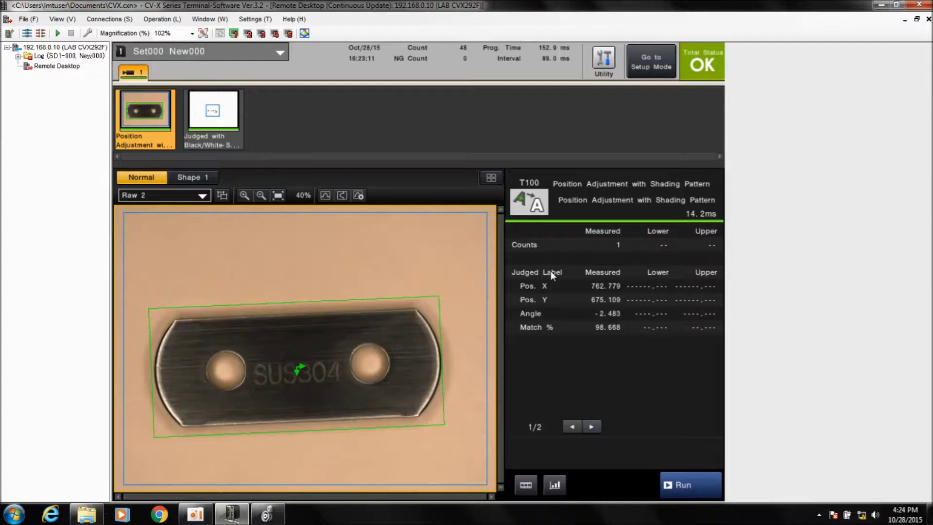
Step: Enter Setup Mode and review the Bit Allocation Area and Byte Allocation Area of the EtherNet/IP output settings
click(654, 62)
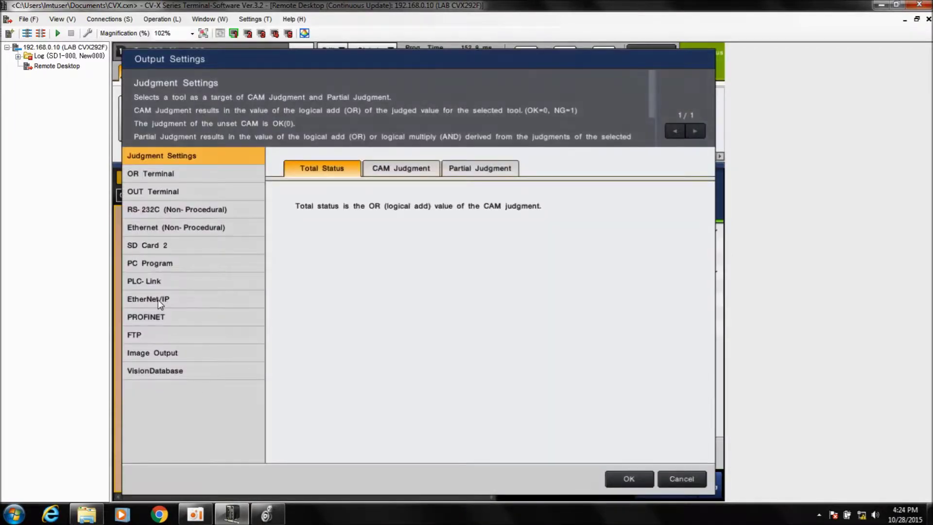
click(160, 301)
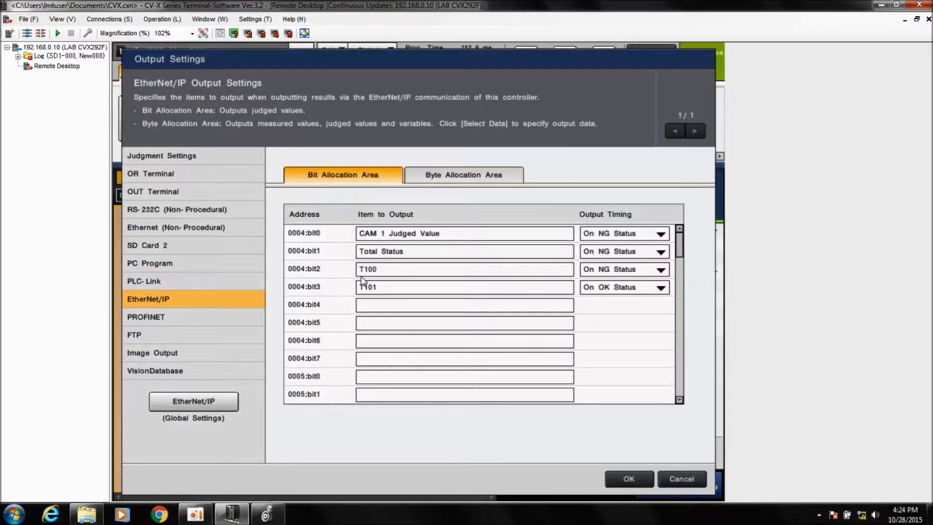
click(434, 175)
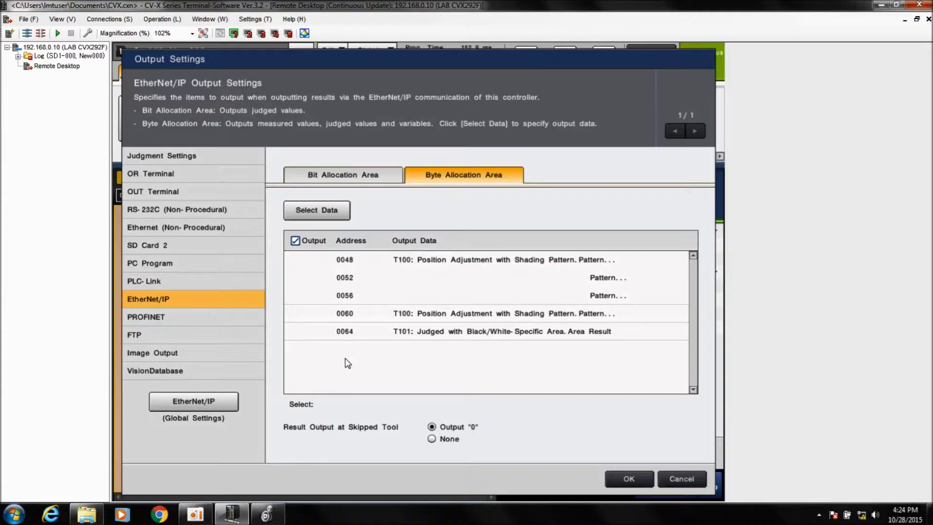
click(629, 479)
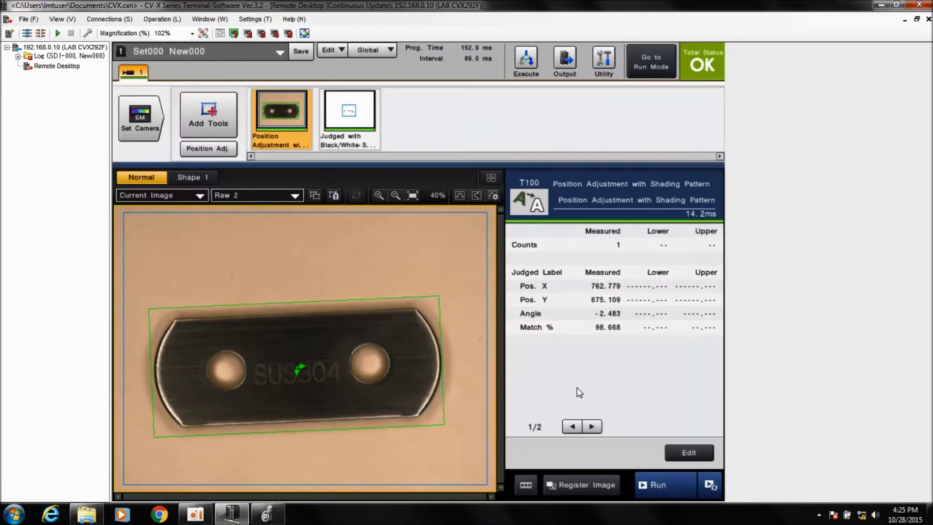
Step: View the Receive-Data list and the Send-Data list in the EtherNet/IP Memory Monitor while in Setup Mode
click(603, 61)
click(437, 263)
click(642, 275)
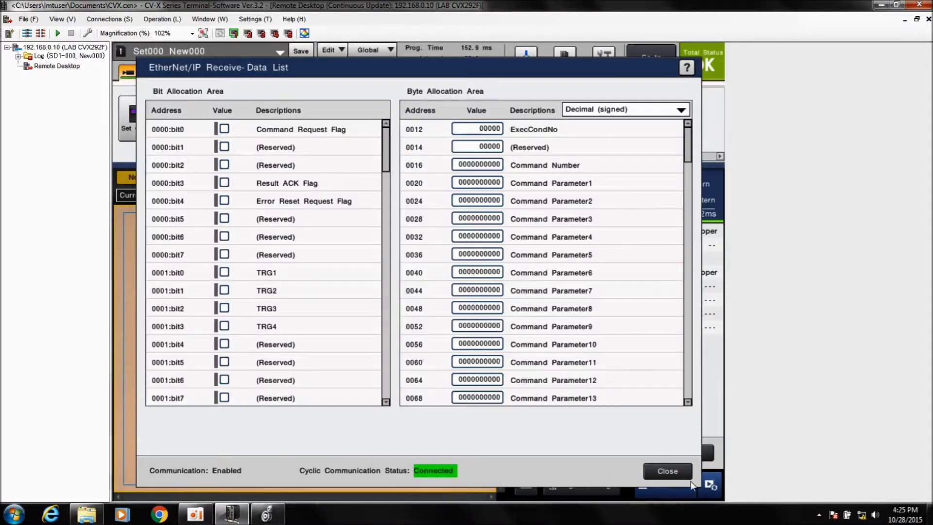
click(661, 467)
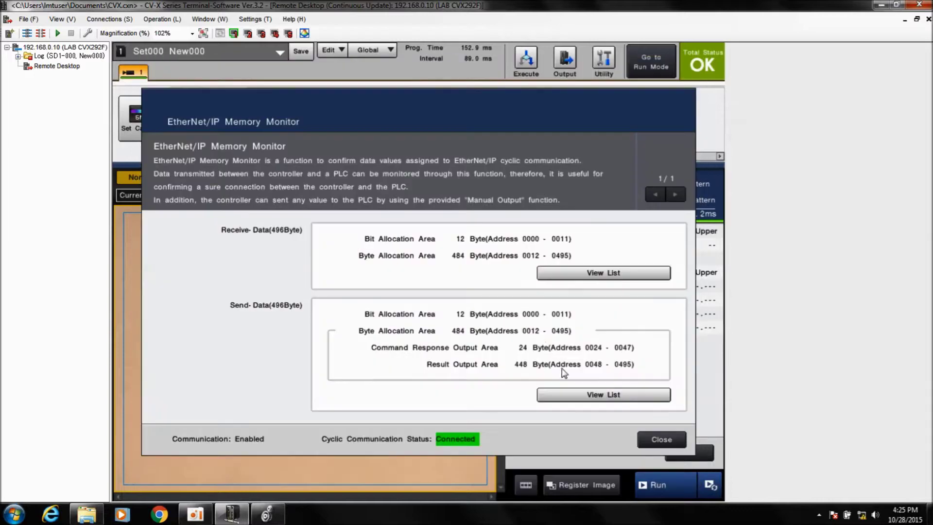
click(569, 396)
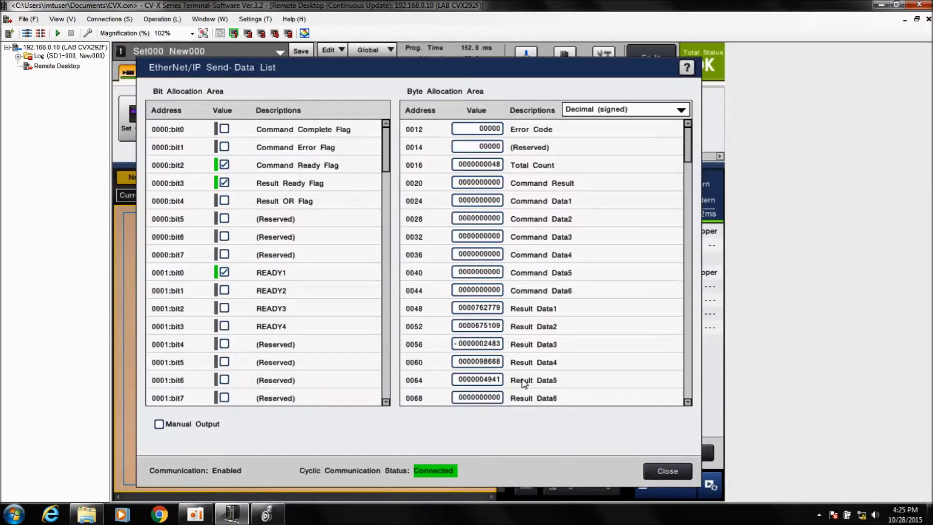
Step: Enable Manual Output in the Send-Data list and turn on the READY2 and READY3 bits
click(161, 425)
click(224, 291)
click(224, 308)
Step: Set the Command Result value at address 0020 of the Send-Data list to 234
click(490, 184)
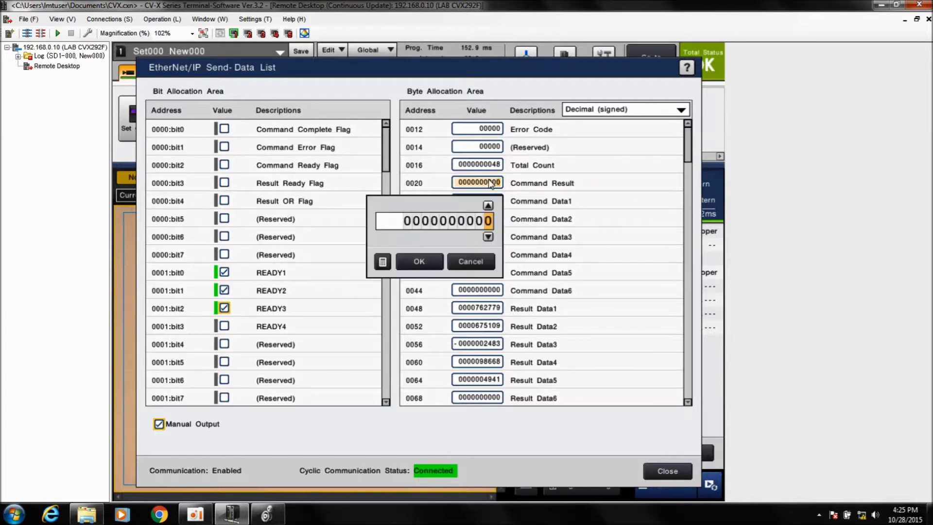
click(383, 262)
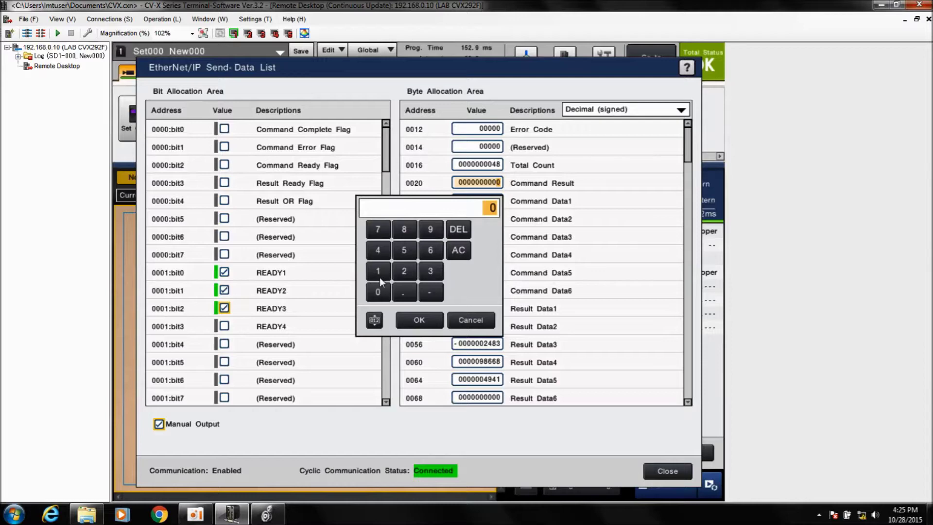
click(404, 271)
click(430, 270)
click(377, 249)
click(417, 321)
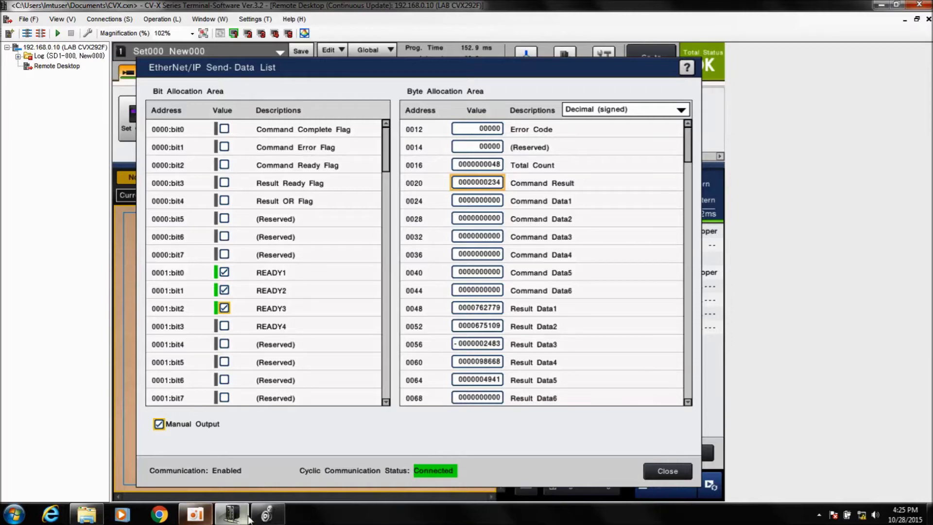
Step: Switch to Logix Designer and check the Command Result in CV_X200:I.Data[5] and the READY bits of CV_X200:I.Data[0]
click(267, 513)
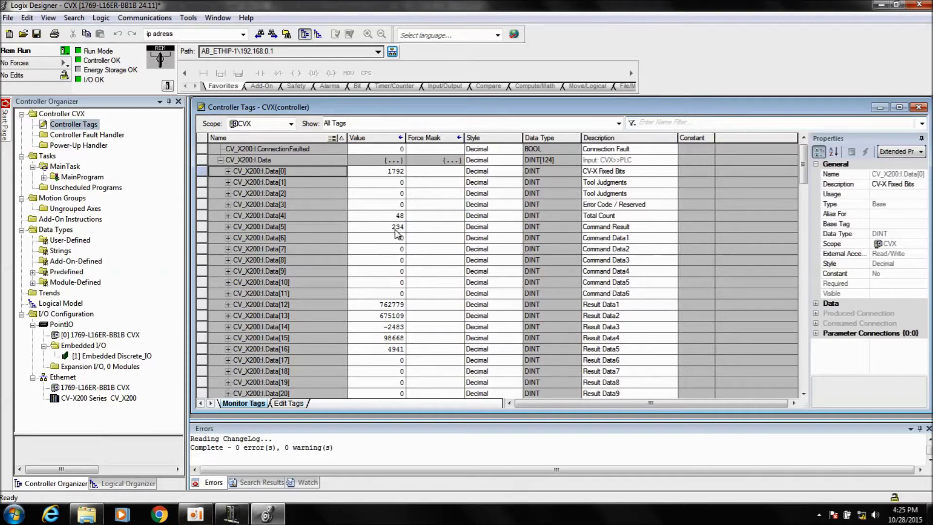
click(228, 171)
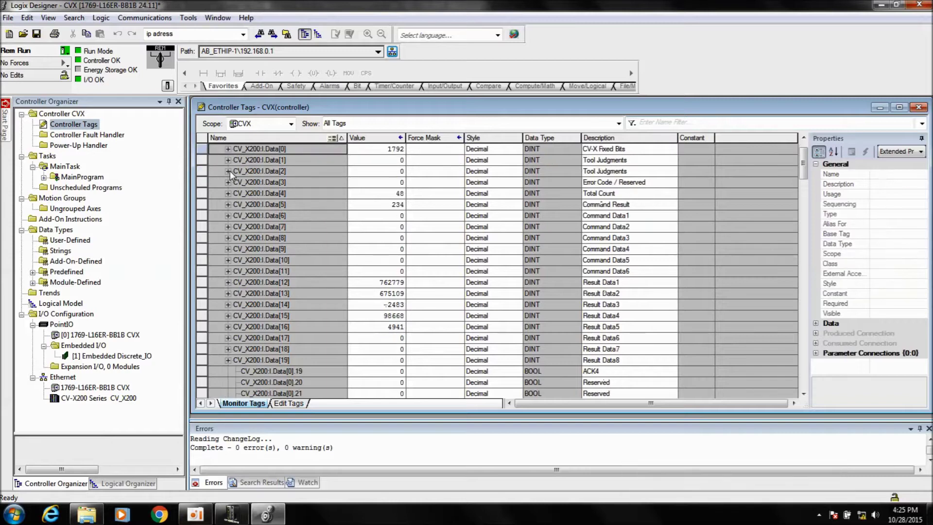
scroll(454, 233, down, 1)
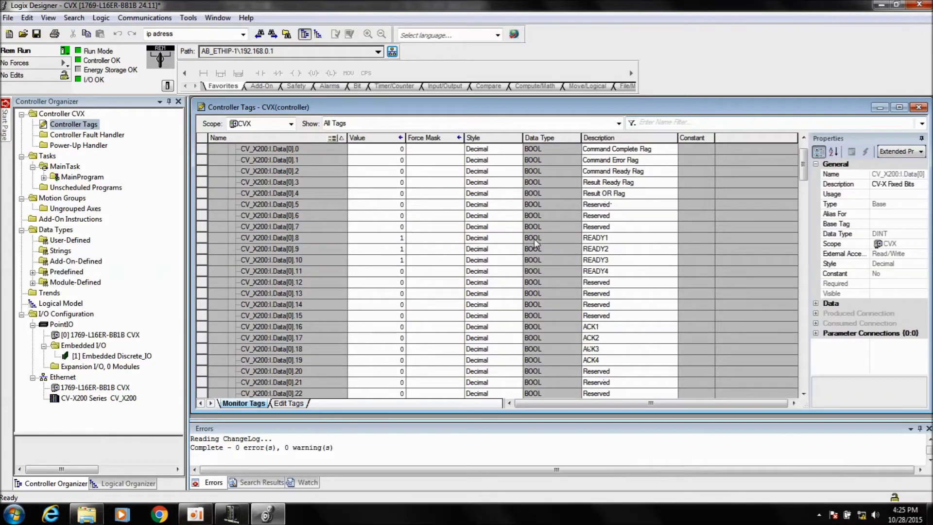
scroll(305, 180, up, 4)
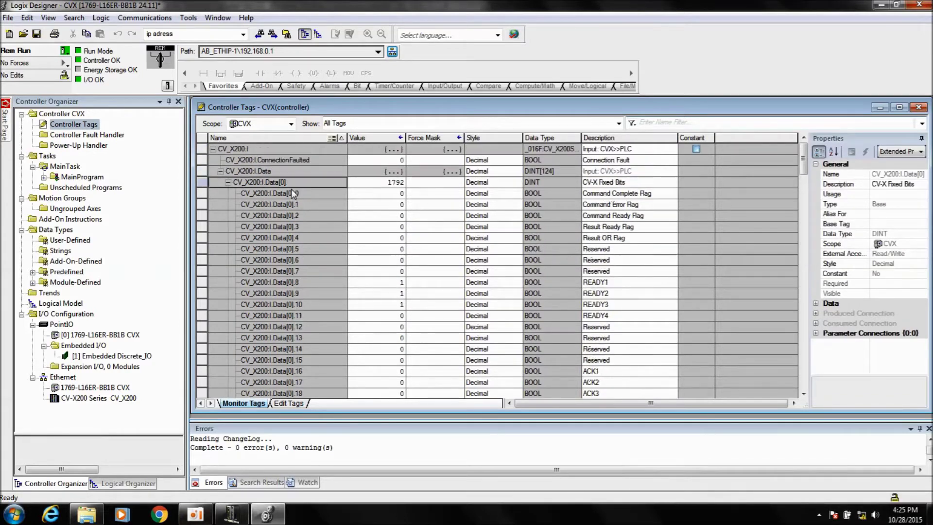
click(227, 182)
Step: Switch back to the CV-X Series Terminal-Software and disable Manual Output in the Send-Data list
click(267, 513)
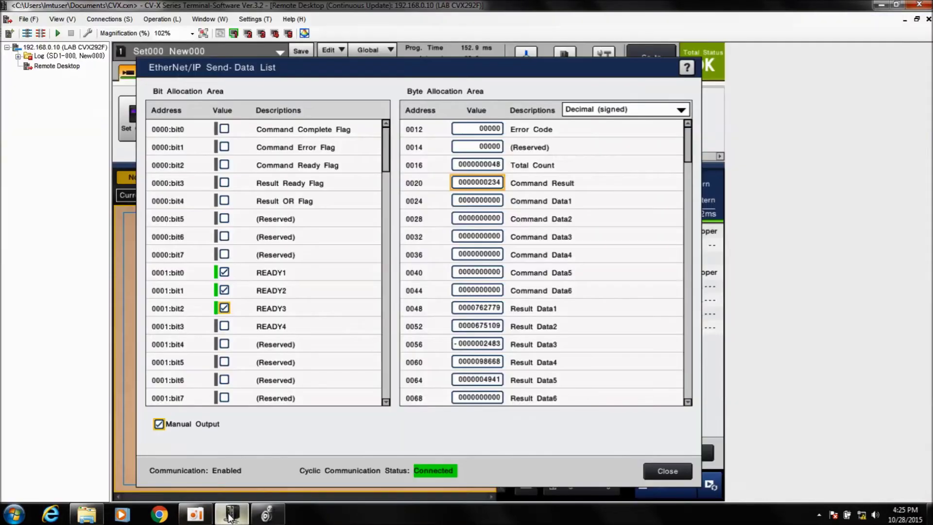
click(160, 424)
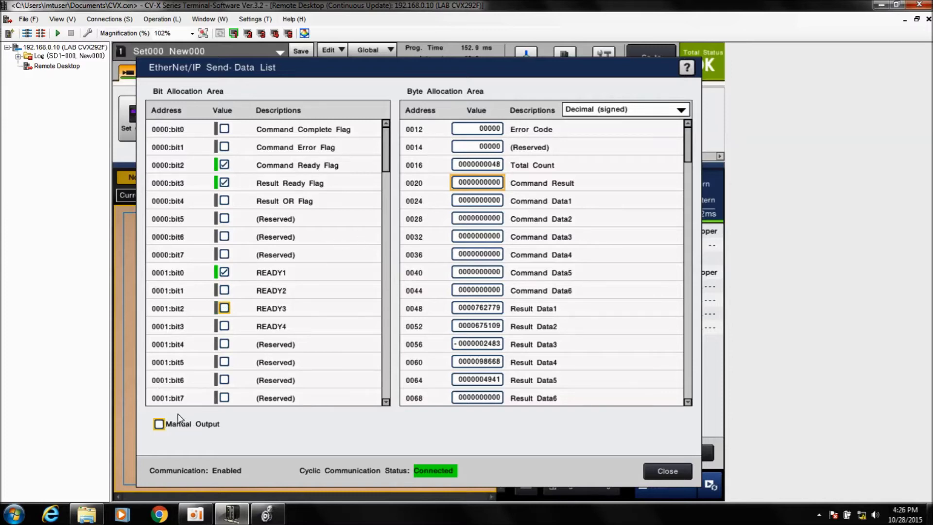
Step: Close the EtherNet/IP Memory Monitor, return the controller to Run Mode and run the inspection
click(648, 474)
click(662, 443)
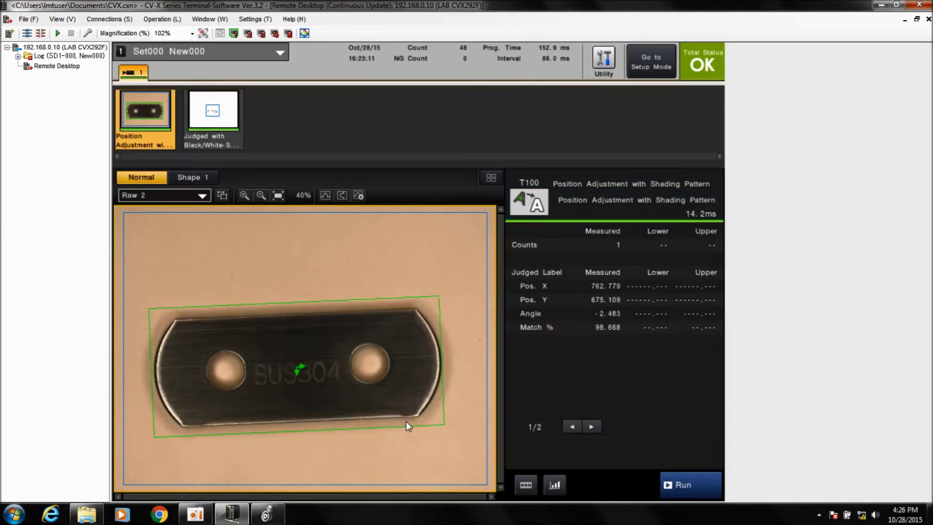
click(686, 489)
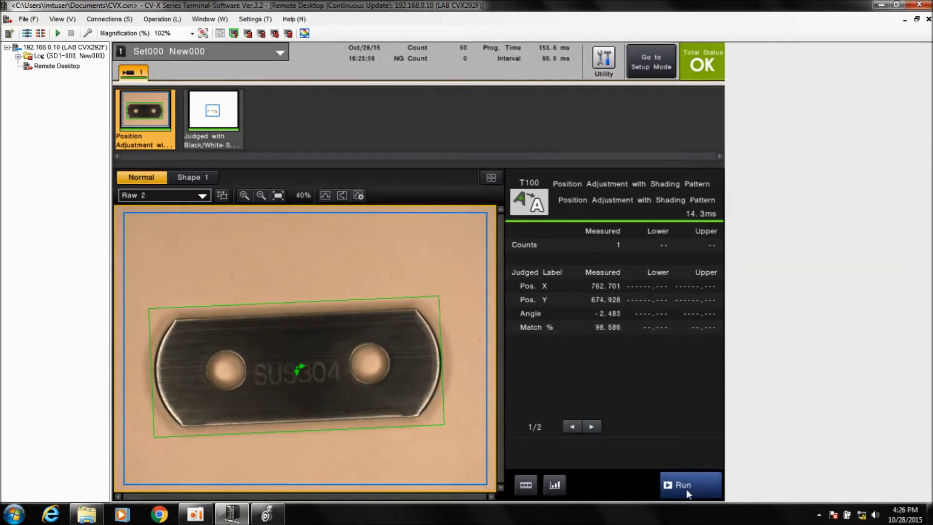